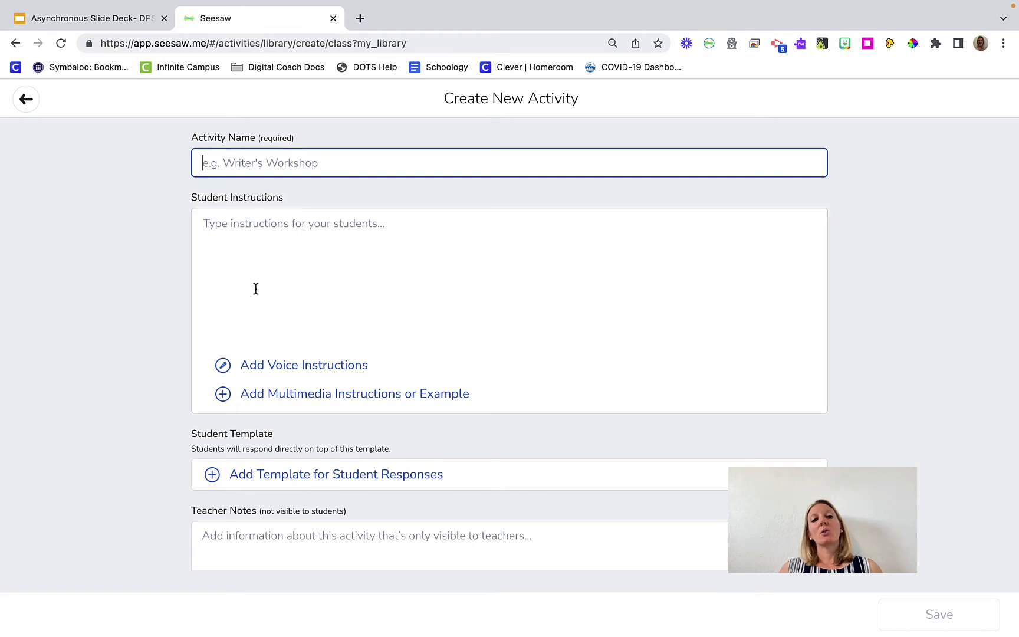
Name the new activity 'Sample Activity'
text(S)
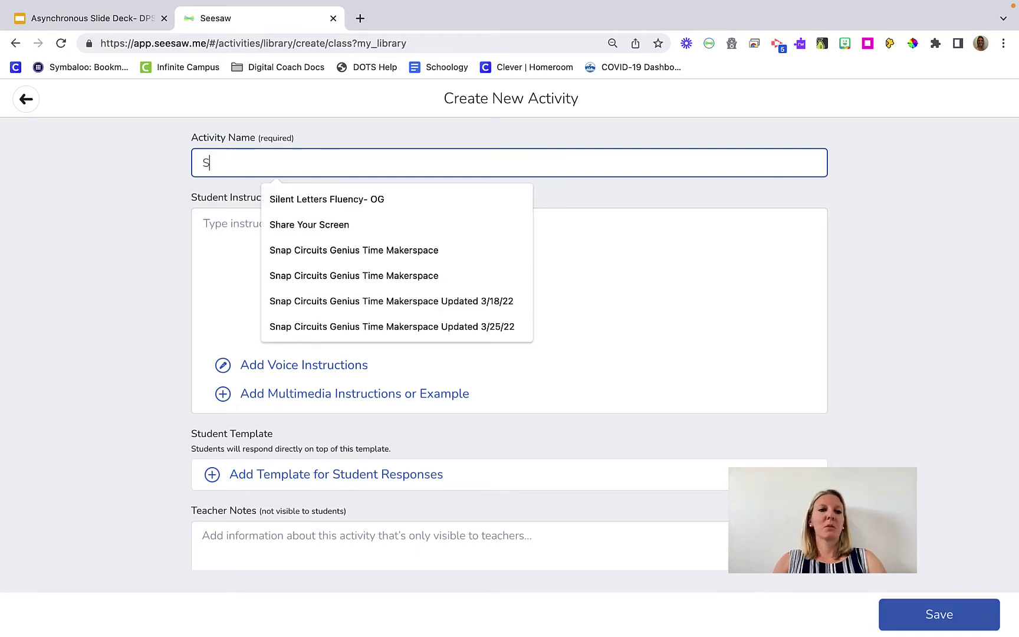
text(ample Ac)
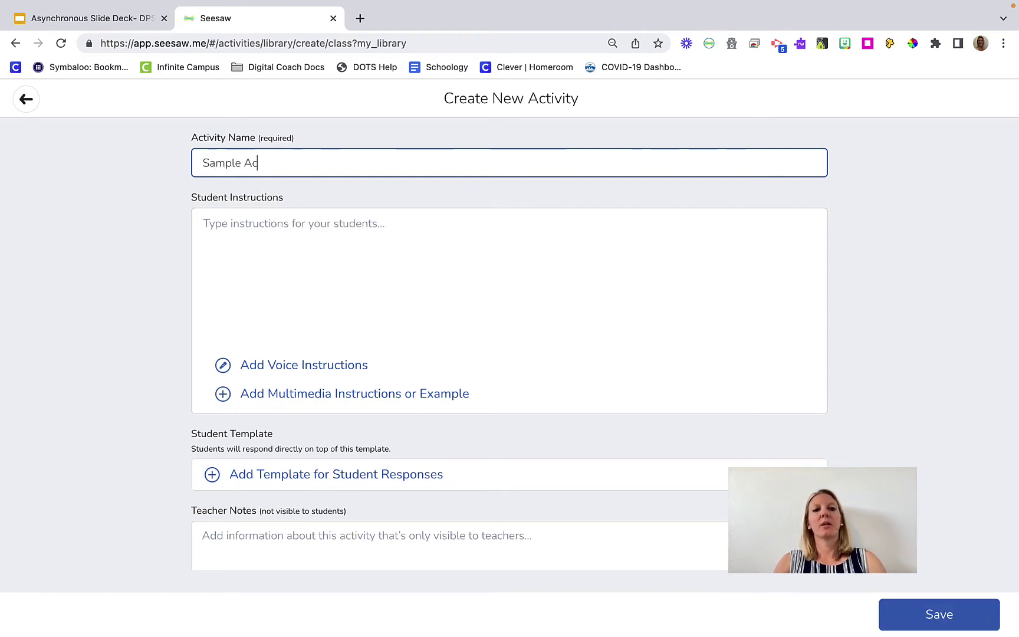
text(tivity)
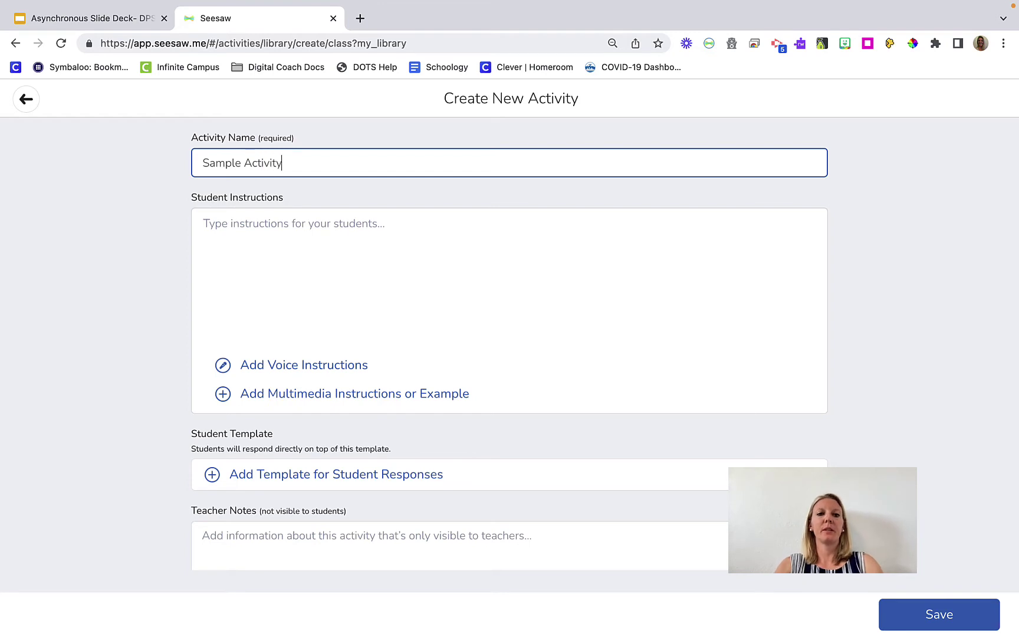
Enter the student instructions 'Please complete this activity'
click(347, 238)
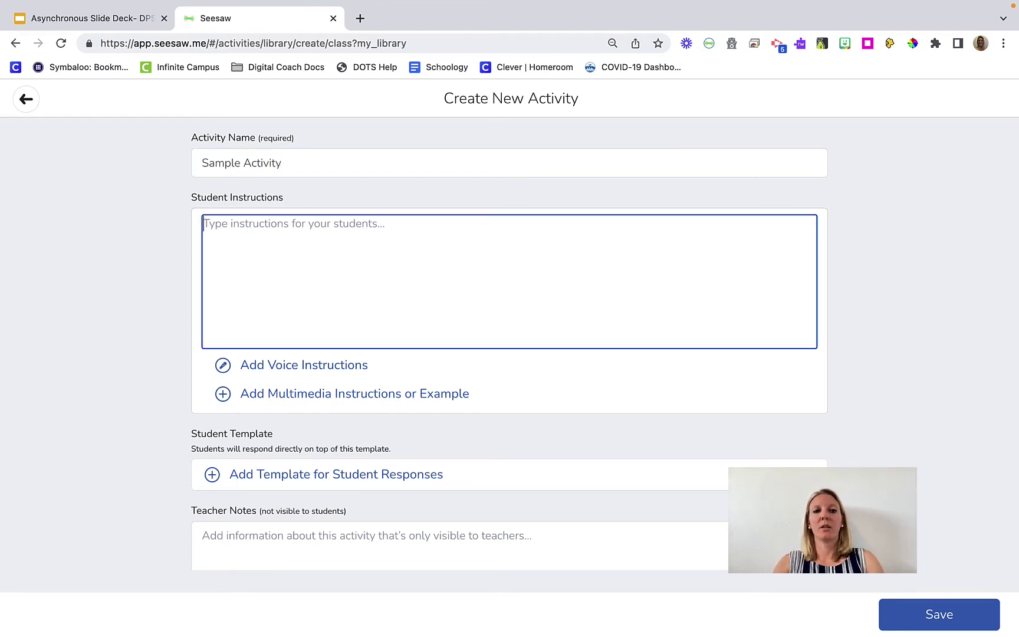
text(Please compelte)
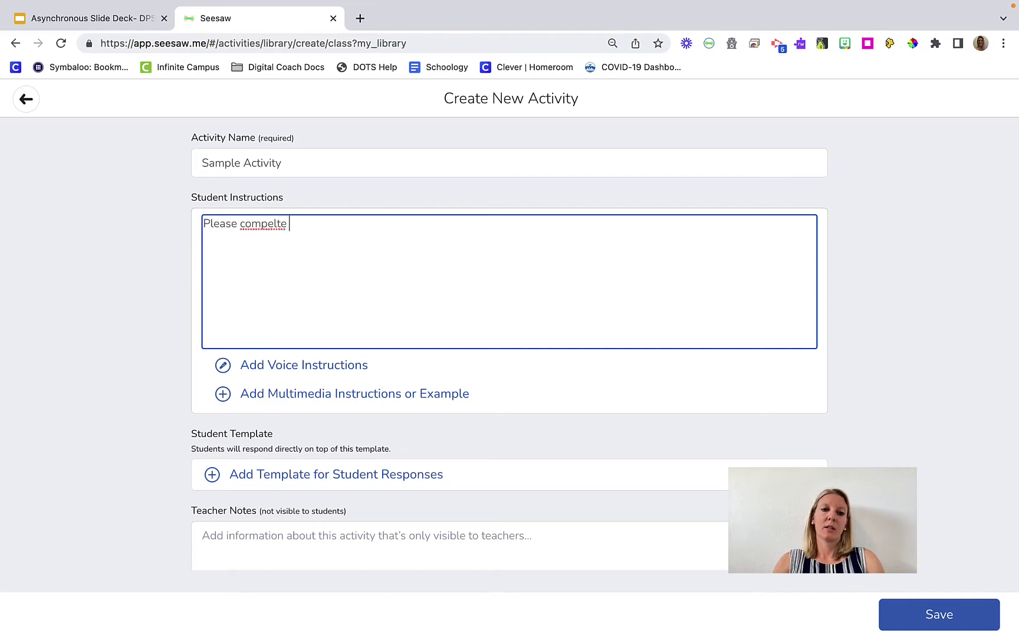
key(BackSpace)
key(BackSpace)
key(BackSpace)
key(BackSpace)
key(BackSpace)
text(lete this activity)
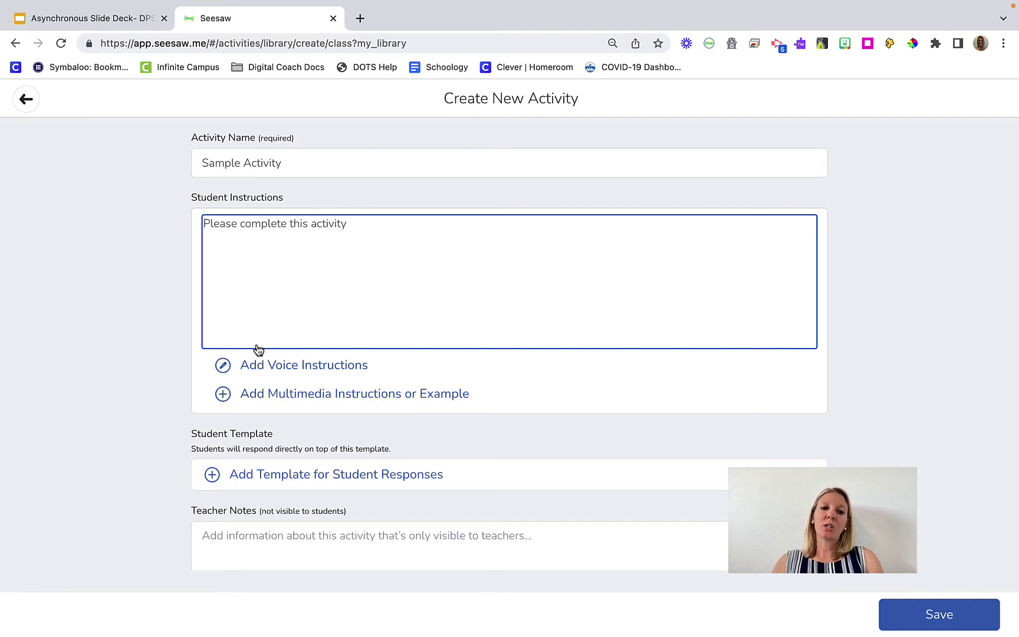
click(275, 366)
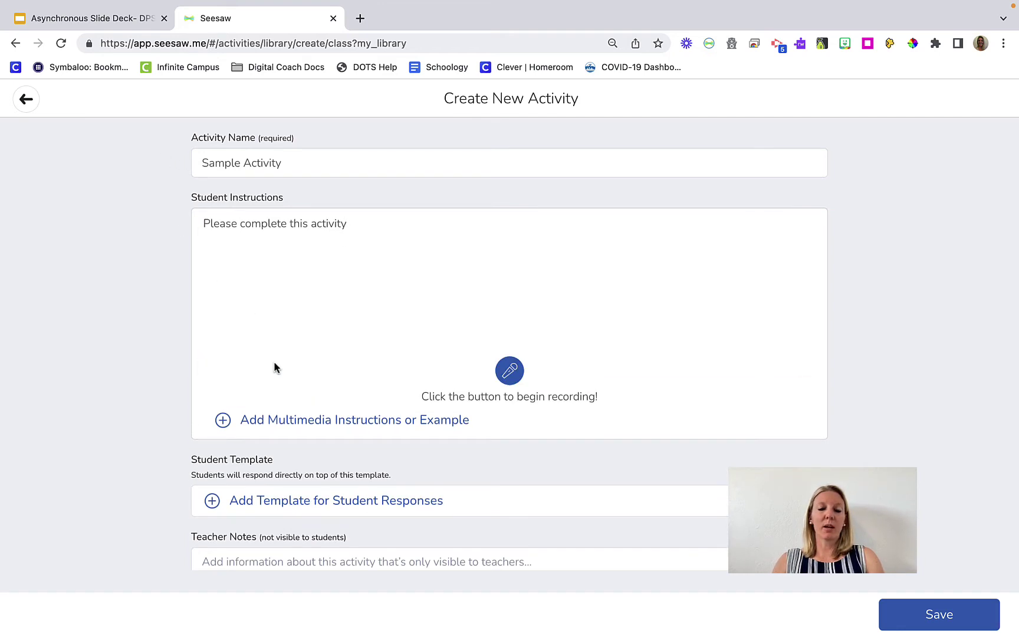
Record and keep a 4-second spoken instruction for students
click(511, 373)
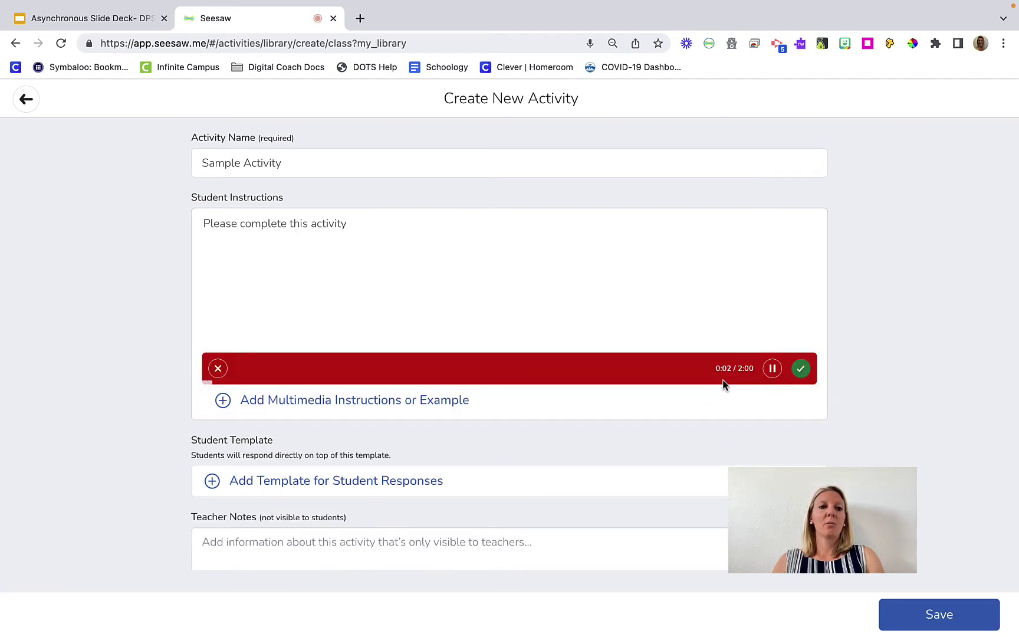
click(802, 369)
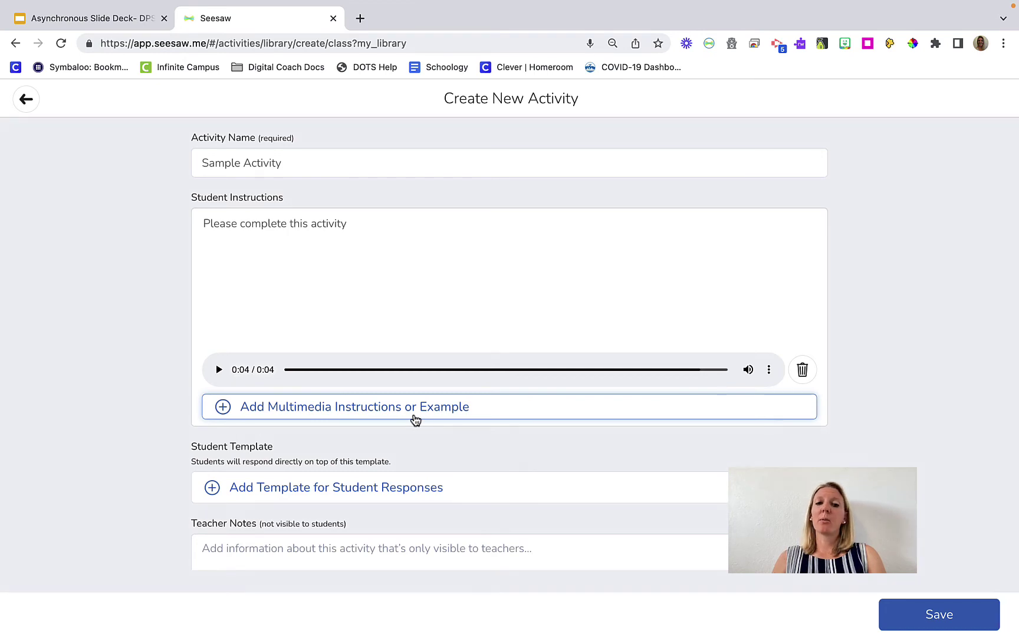
click(414, 419)
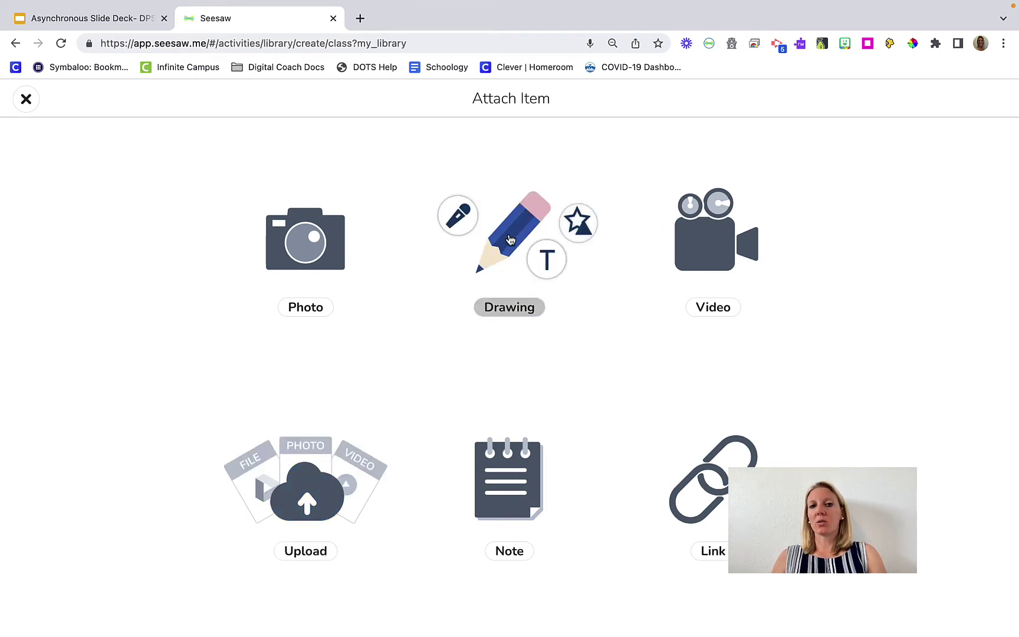
Attach a drawing example containing a text box that reads 'I learned ______'
click(510, 239)
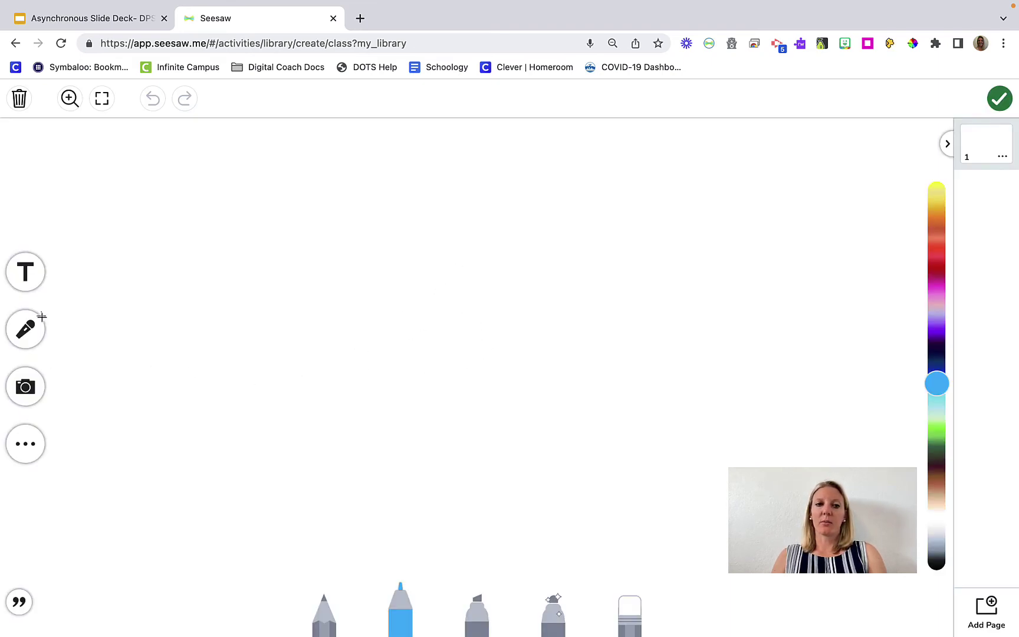
click(27, 277)
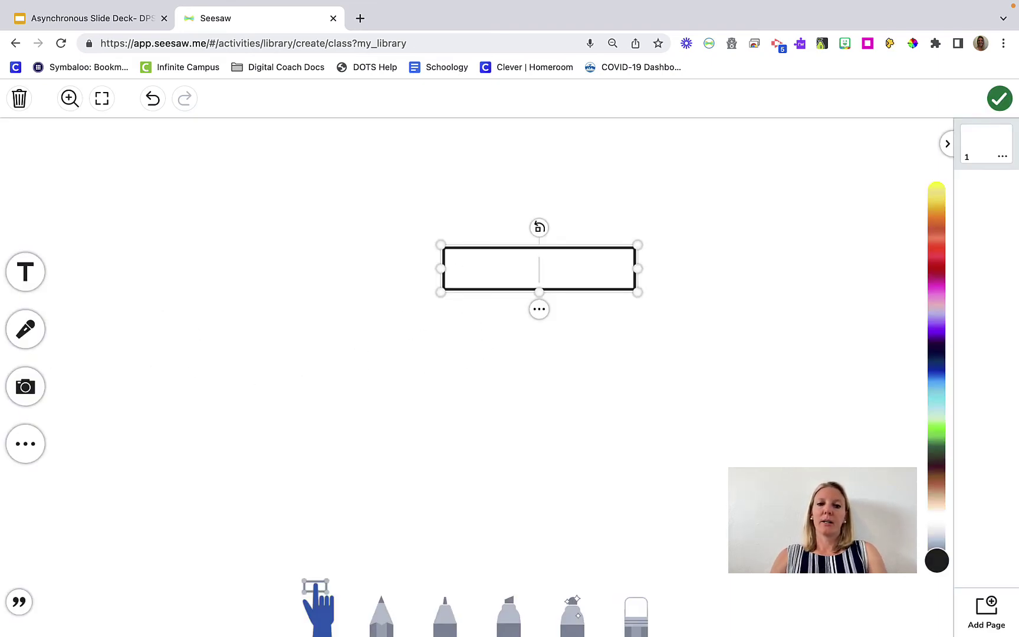
text(I learned)
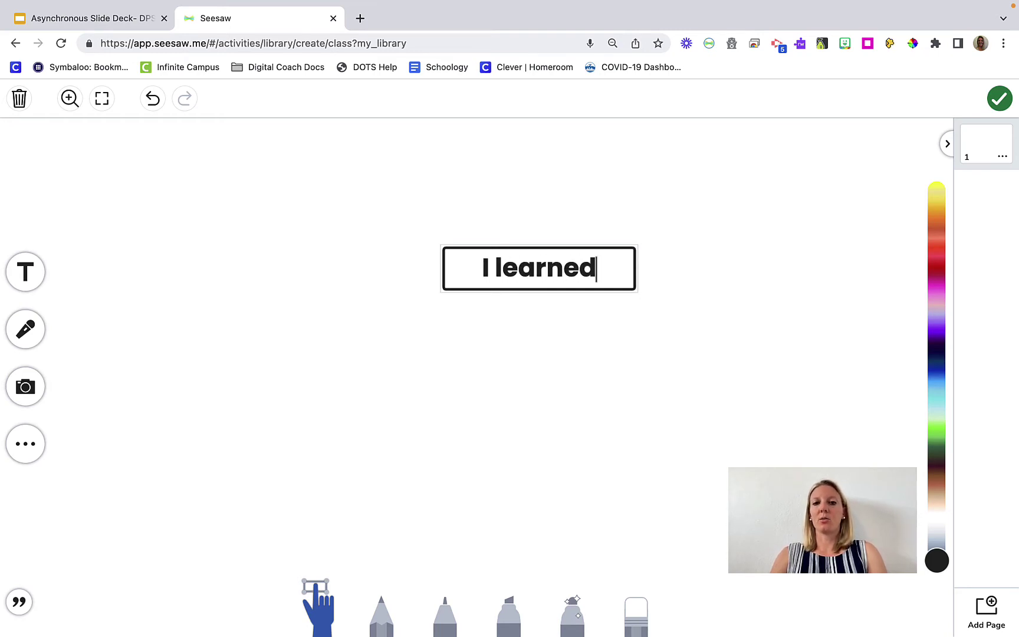
text( ______)
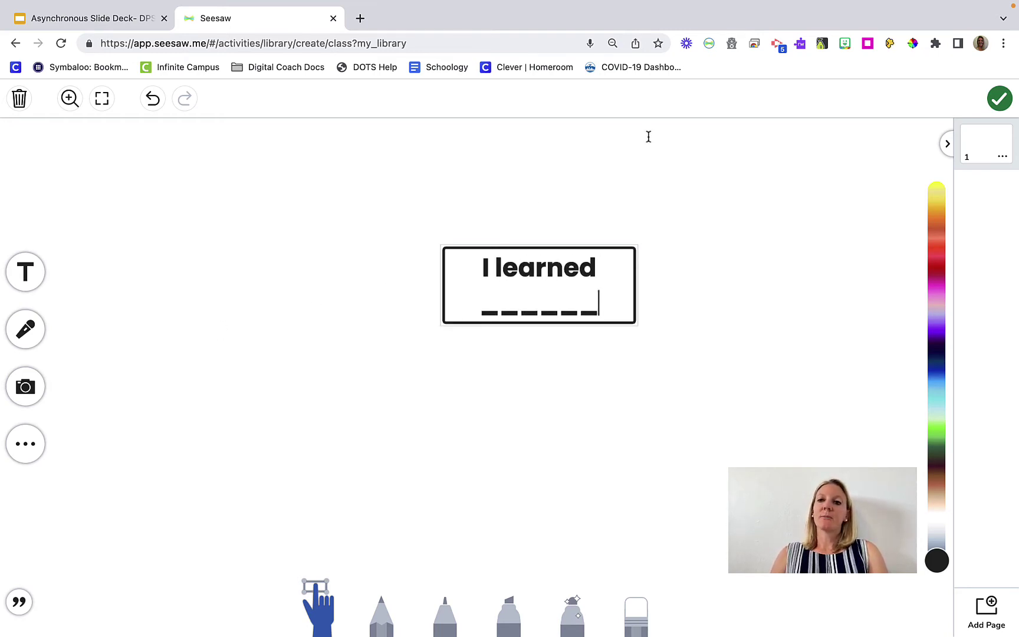
click(997, 103)
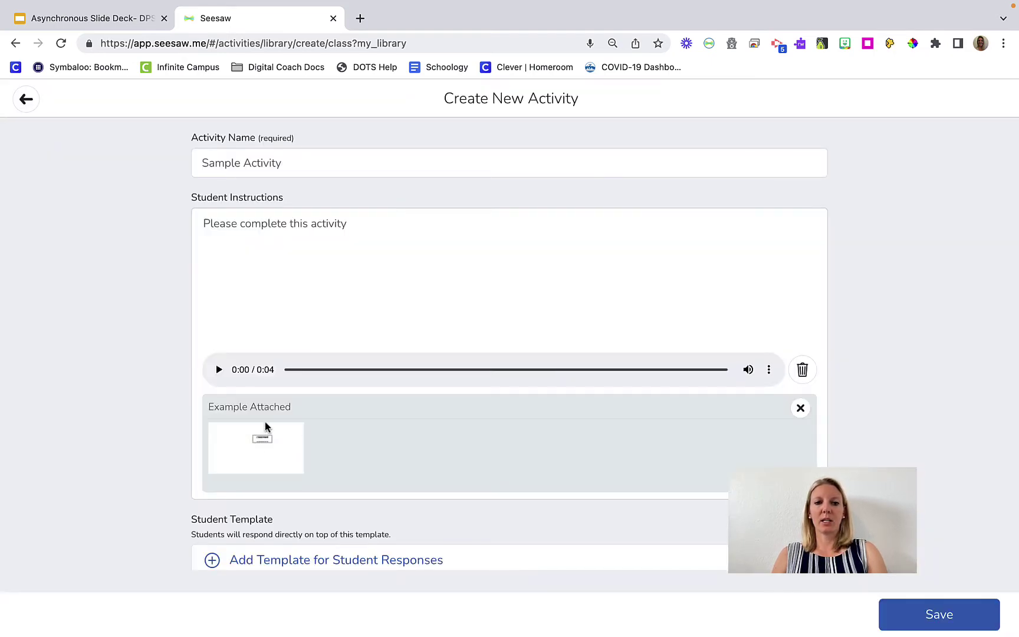
scroll(296, 427, down, 1)
scroll(295, 423, down, 3)
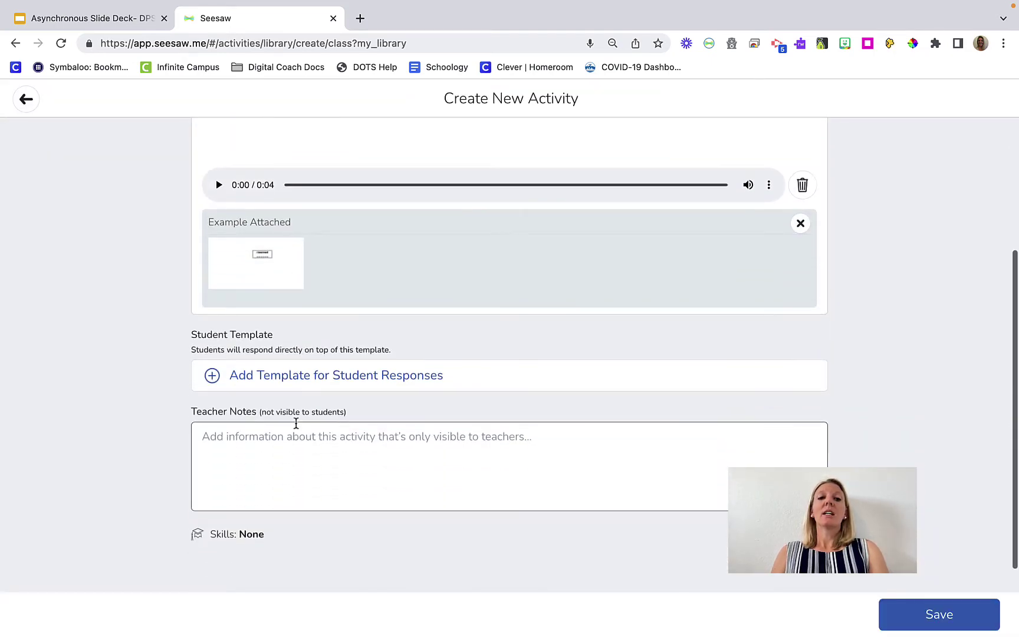
click(370, 385)
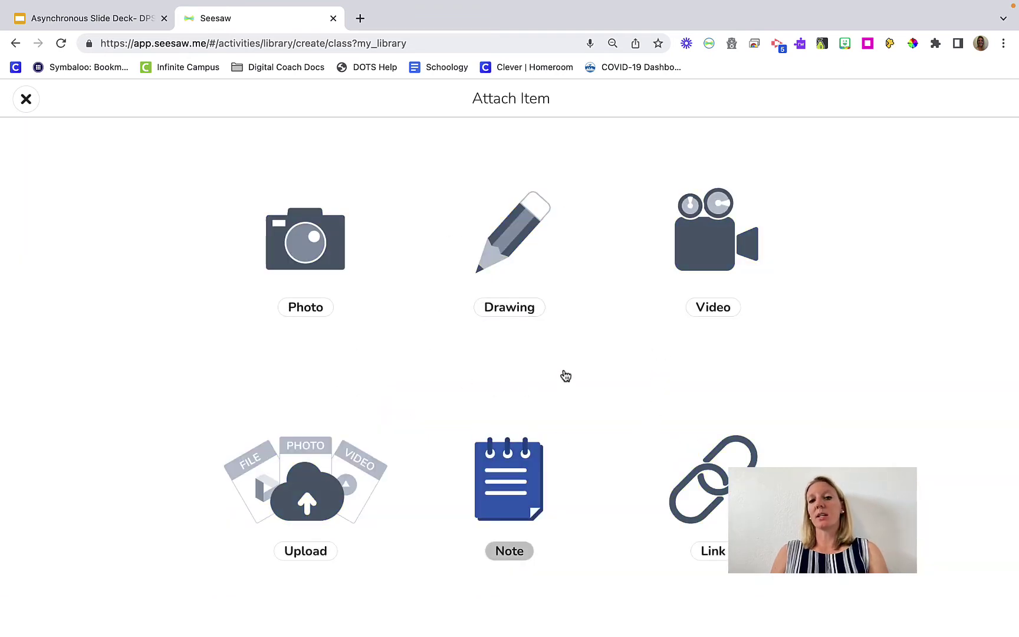
click(24, 107)
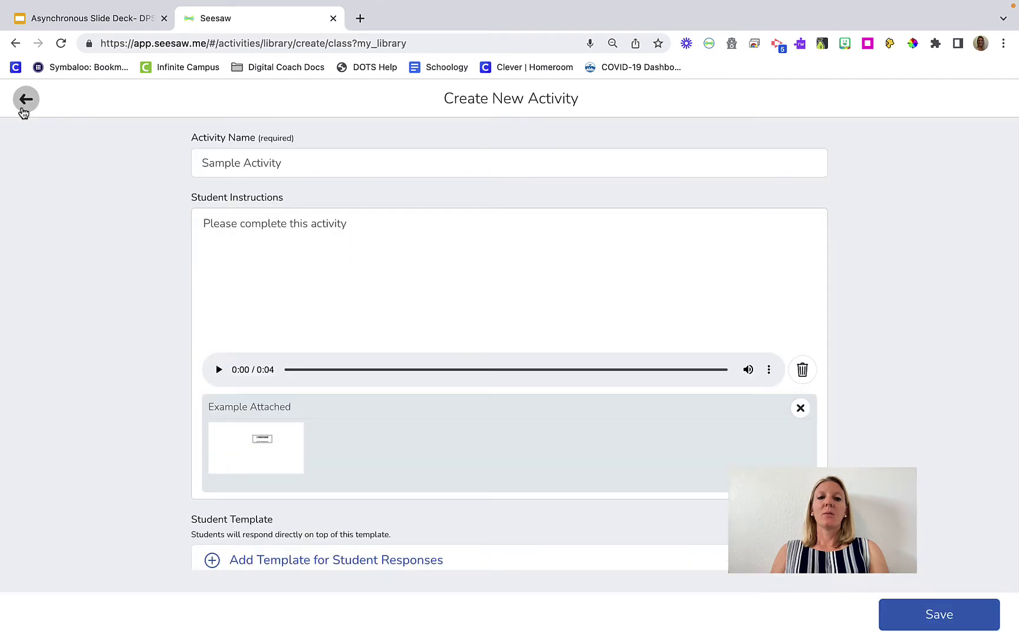
scroll(276, 404, down, 2)
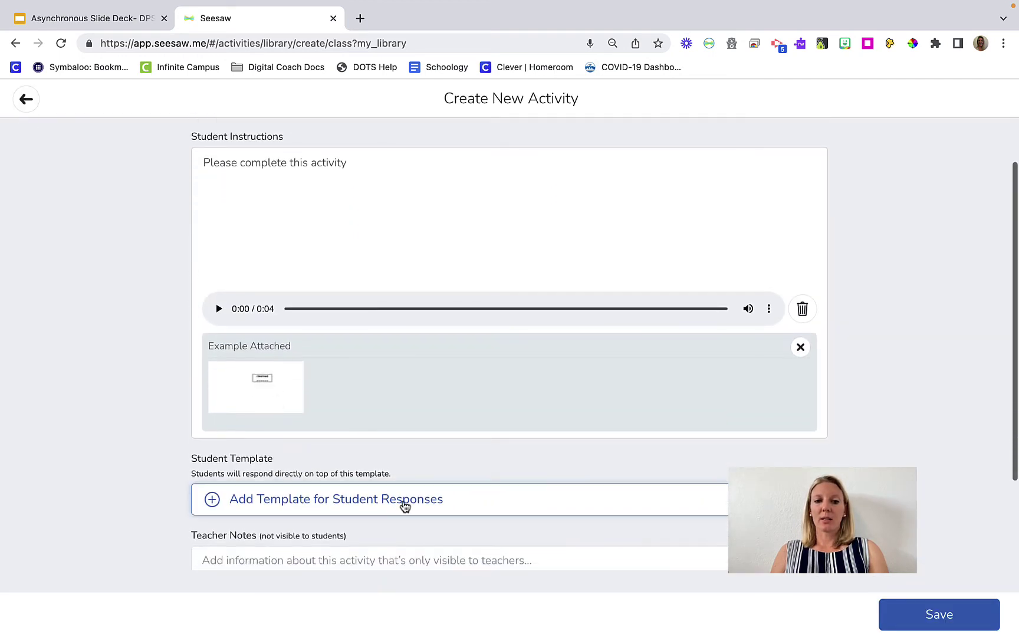
Start a drawing template with a 'My name is:' text box in the top-left
click(404, 503)
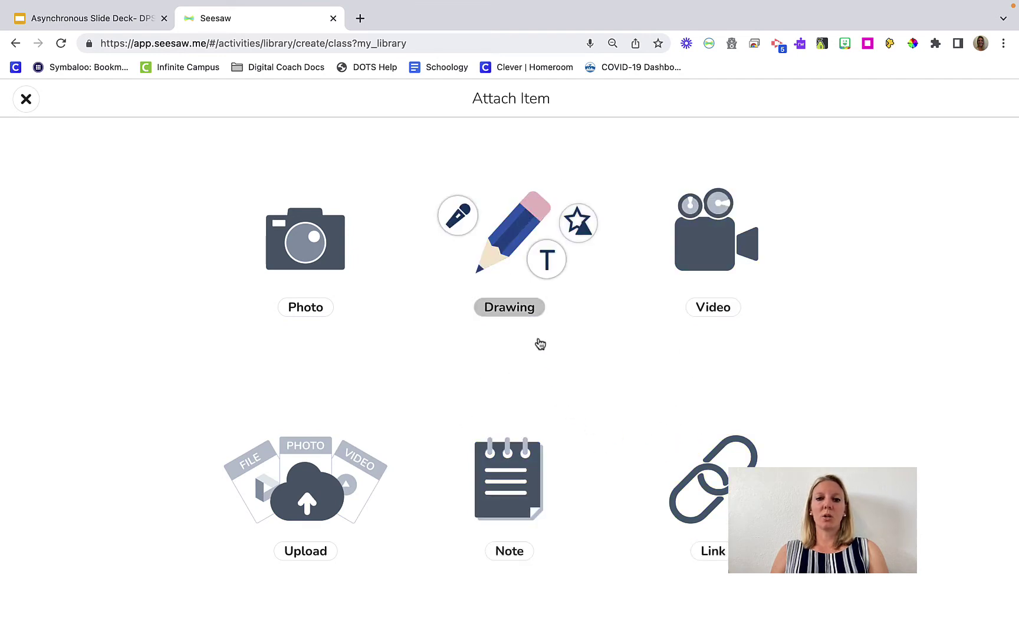
click(503, 246)
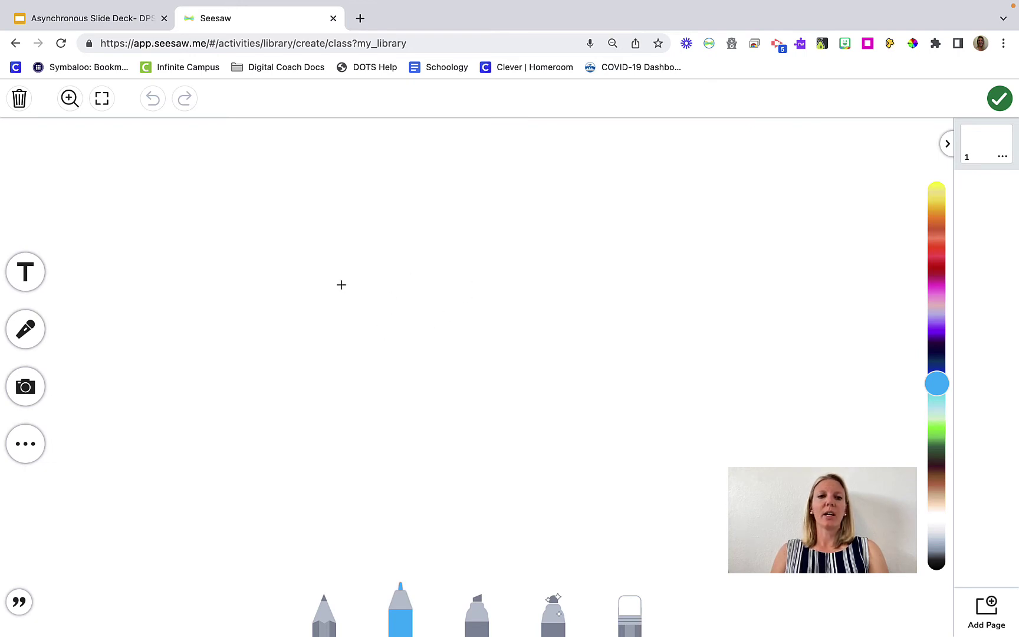
click(27, 276)
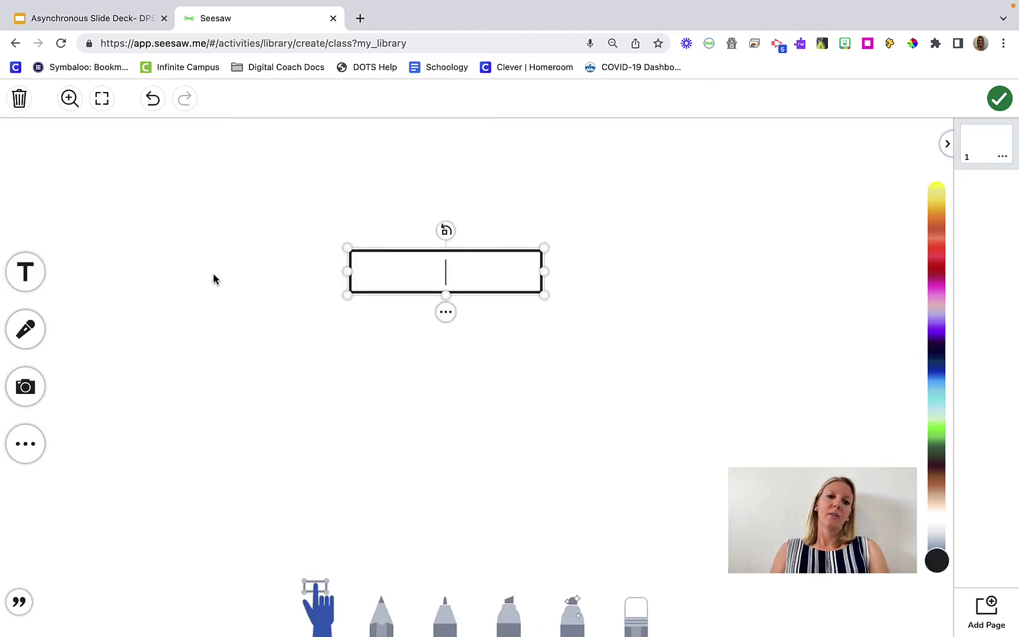
text(My name is:)
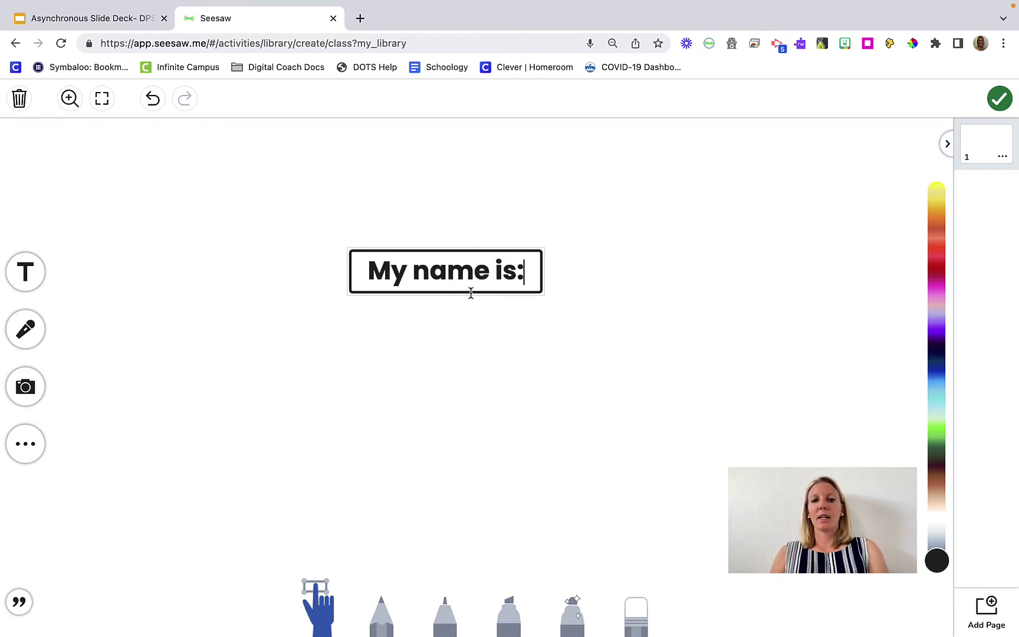
click(455, 349)
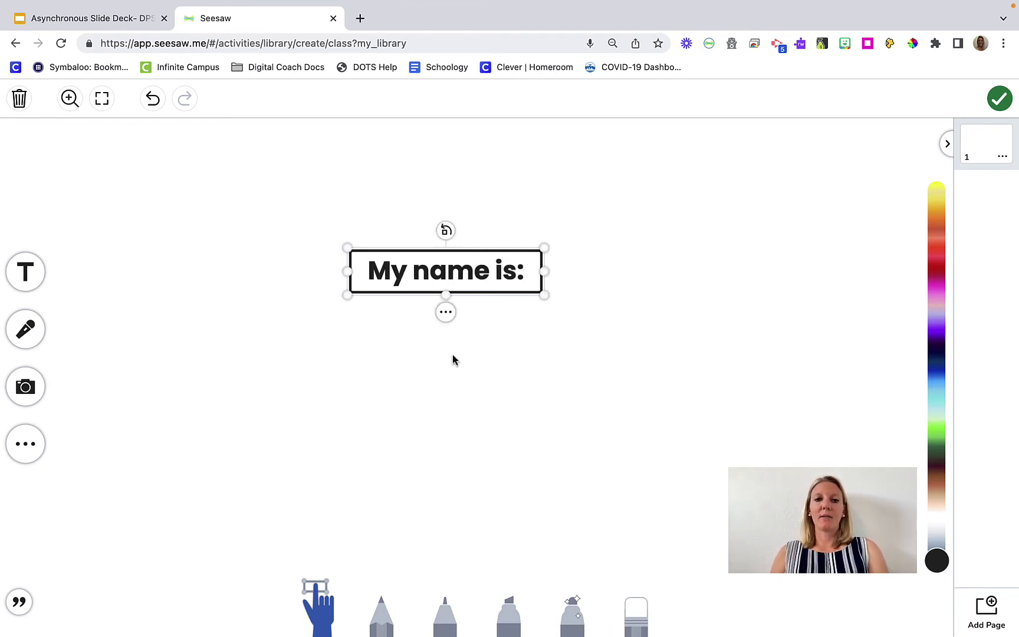
drag(484, 276, 277, 191)
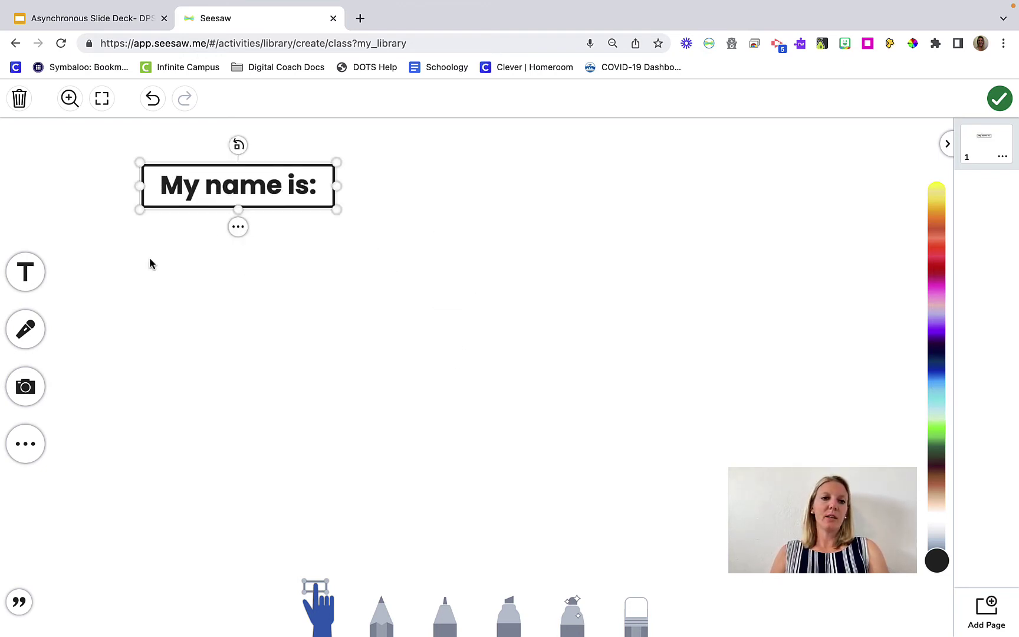
Add an 'I am ____ years old' text box directly under 'My name is:'
click(30, 271)
text(I am )
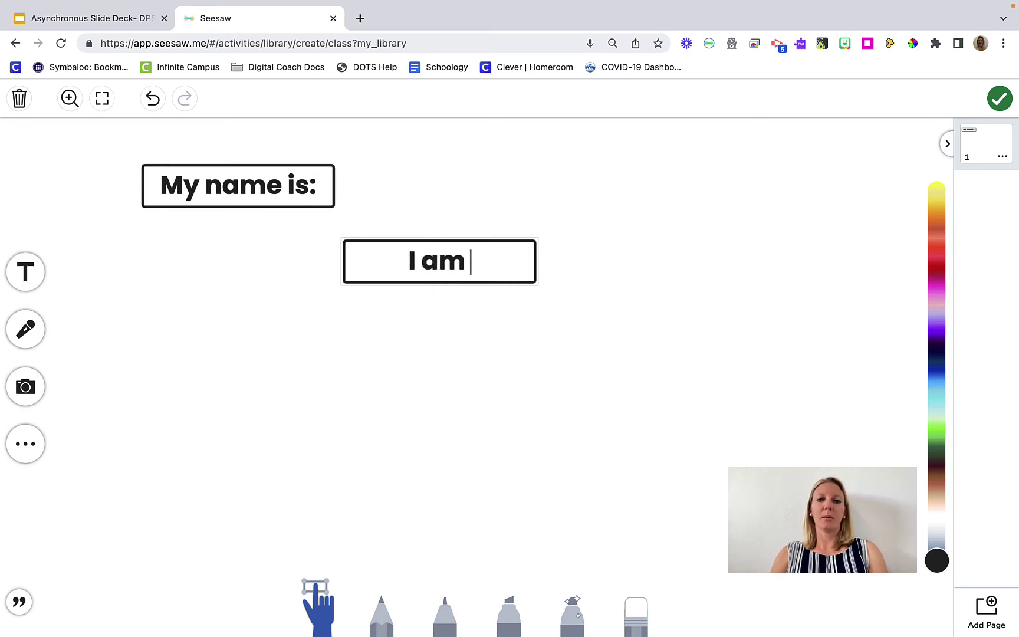
text(____ years old)
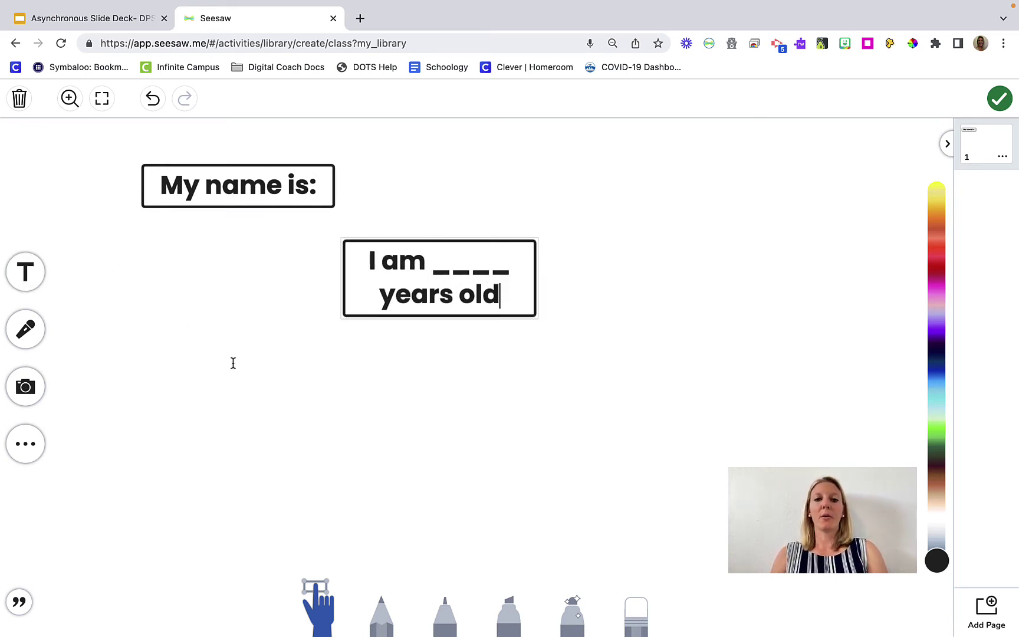
click(439, 383)
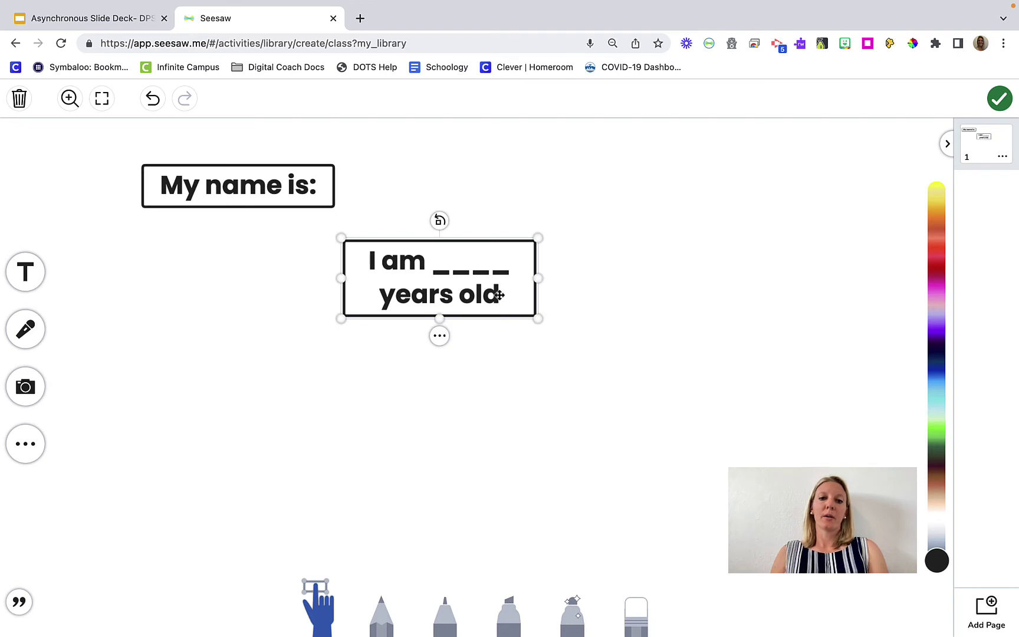
drag(496, 293, 512, 265)
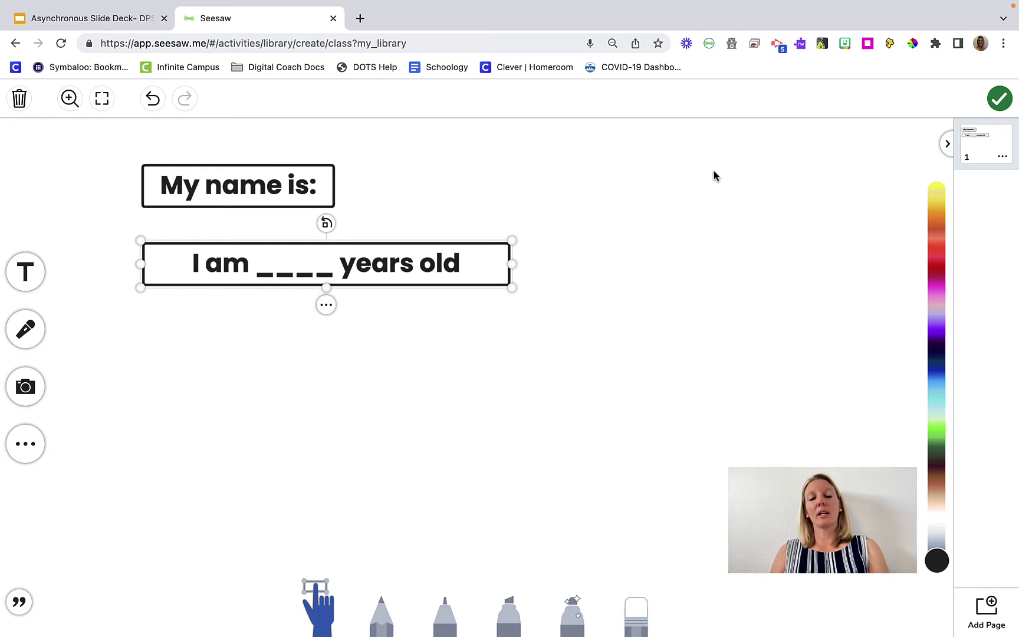
Save the two-box drawing as the activity's student template
click(1001, 101)
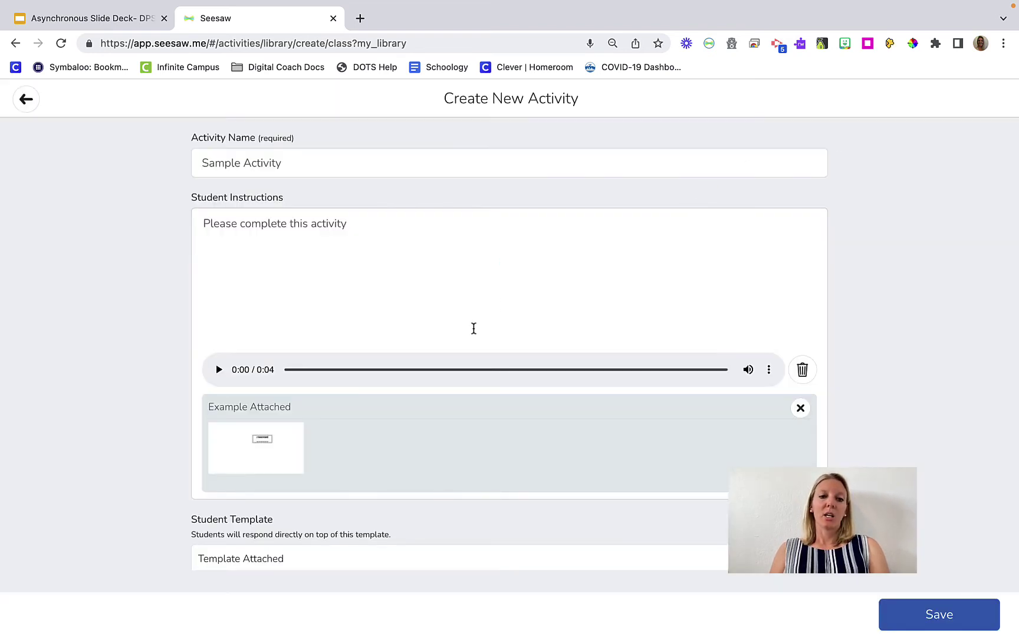
scroll(474, 329, down, 5)
scroll(255, 343, up, 1)
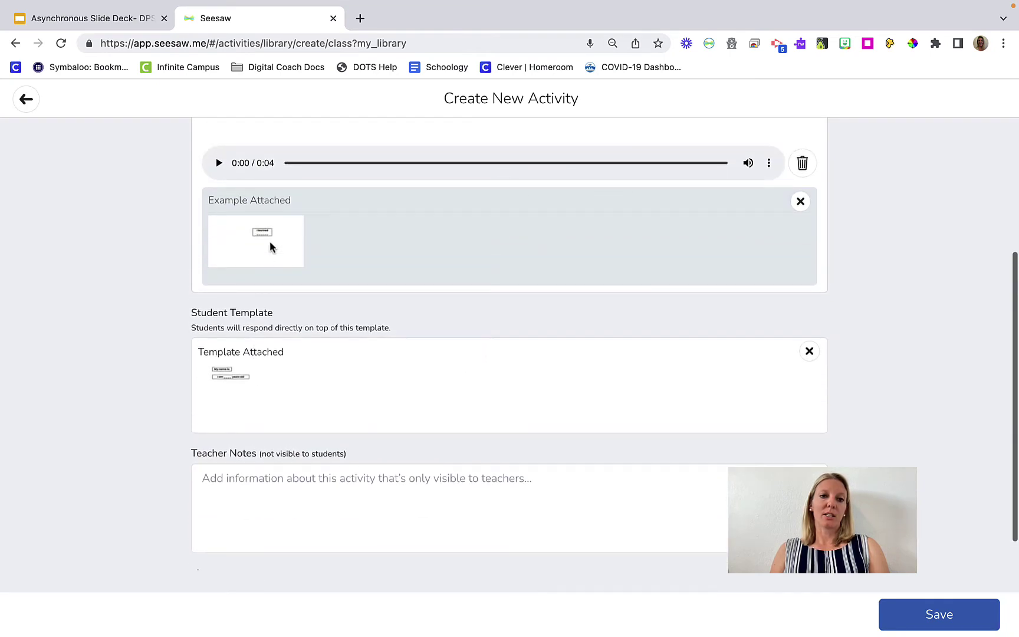
scroll(262, 307, up, 2)
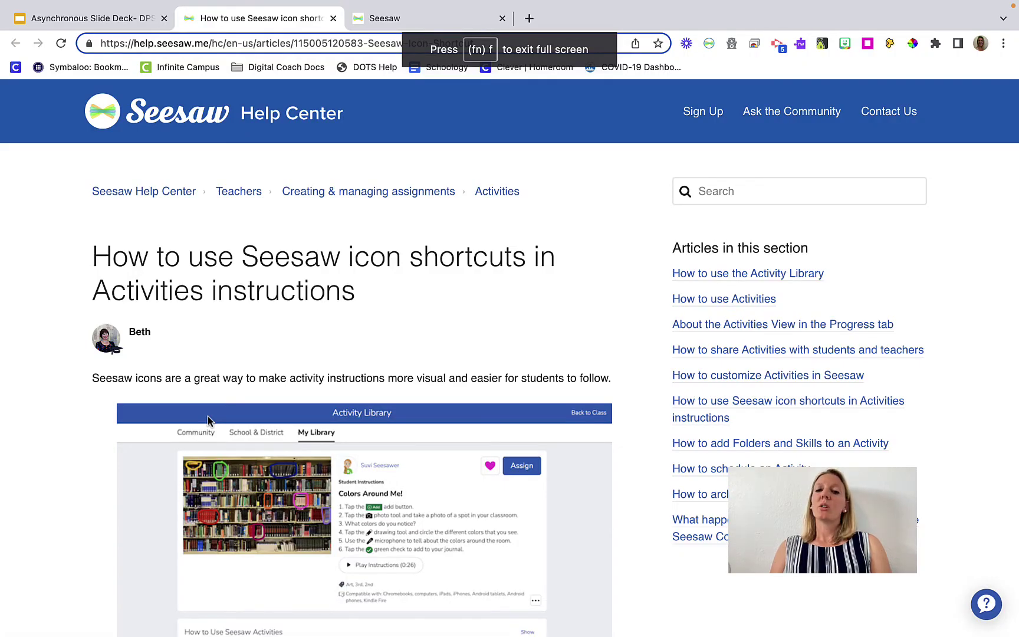
Scroll the help article down to the icon shortcuts table listing :check:
scroll(207, 415, down, 5)
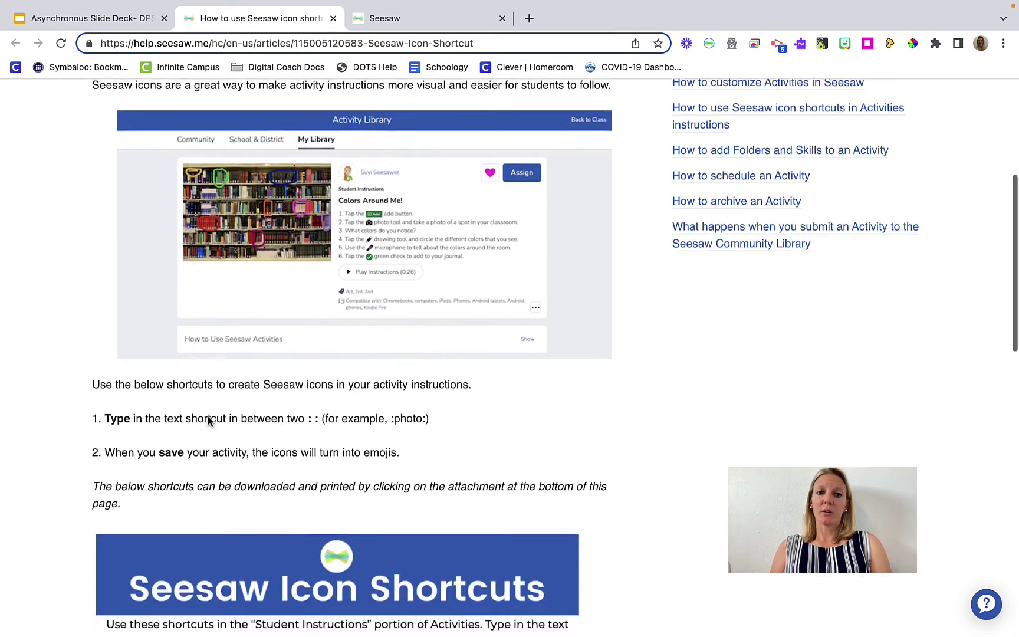
scroll(208, 420, down, 8)
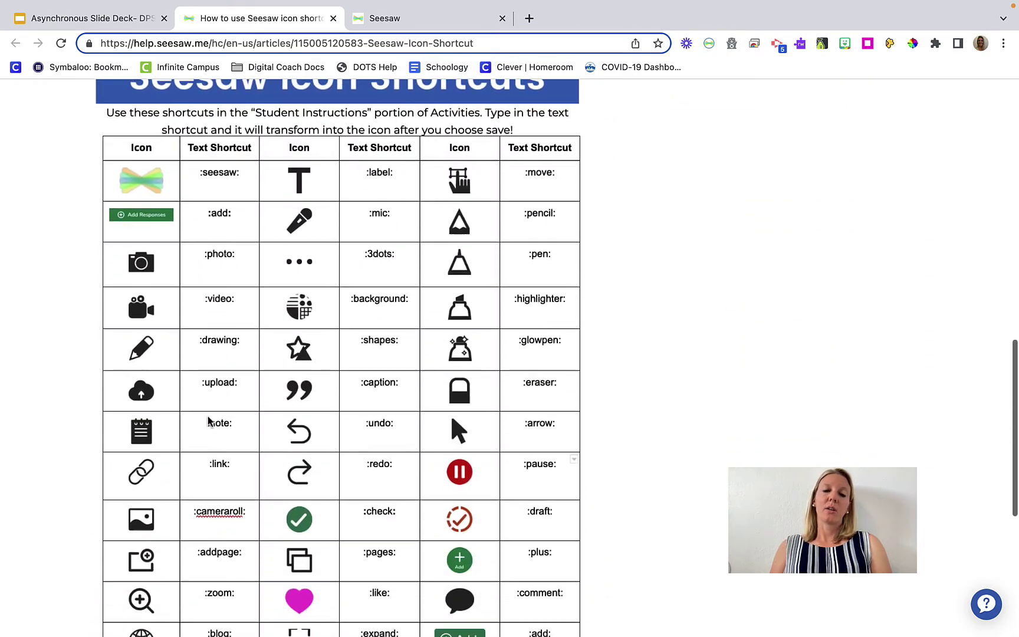
scroll(207, 420, down, 1)
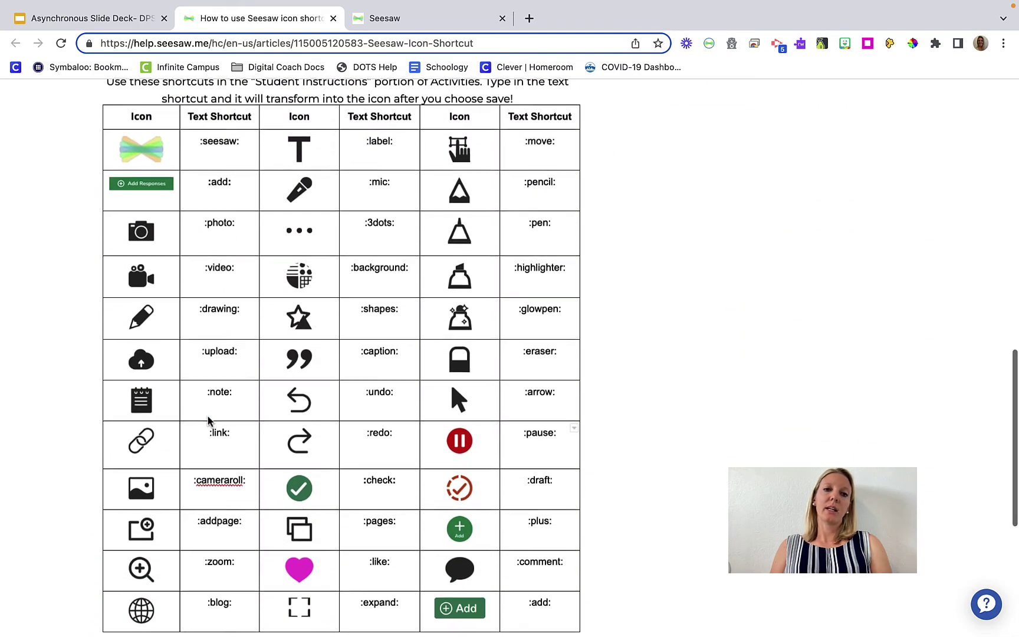
scroll(207, 420, down, 1)
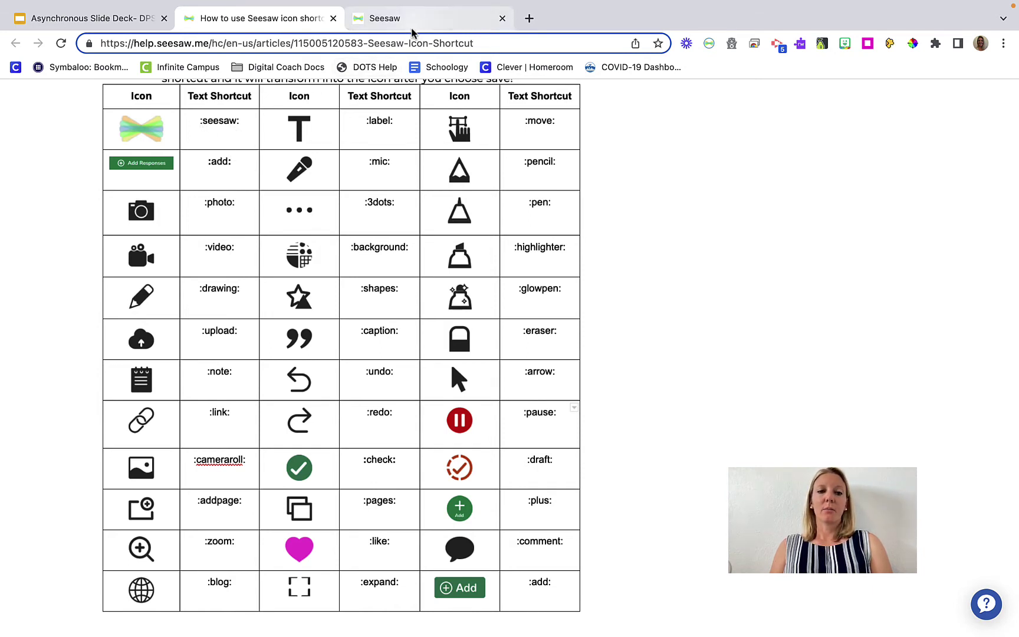
scroll(366, 215, down, 1)
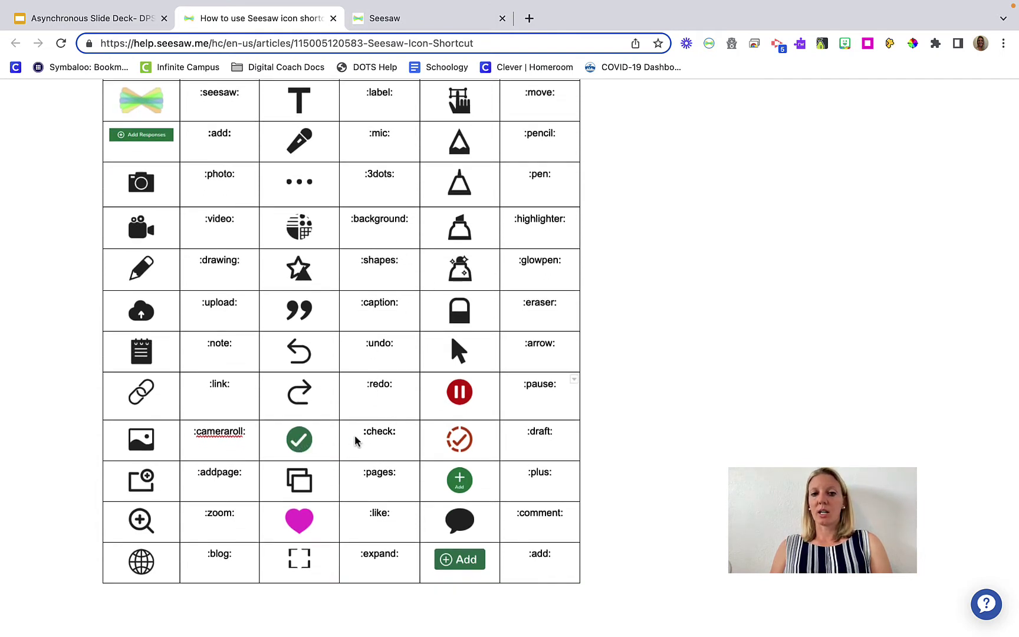
Add a second instruction line: 'Click the green :check: when you are done.'
click(436, 24)
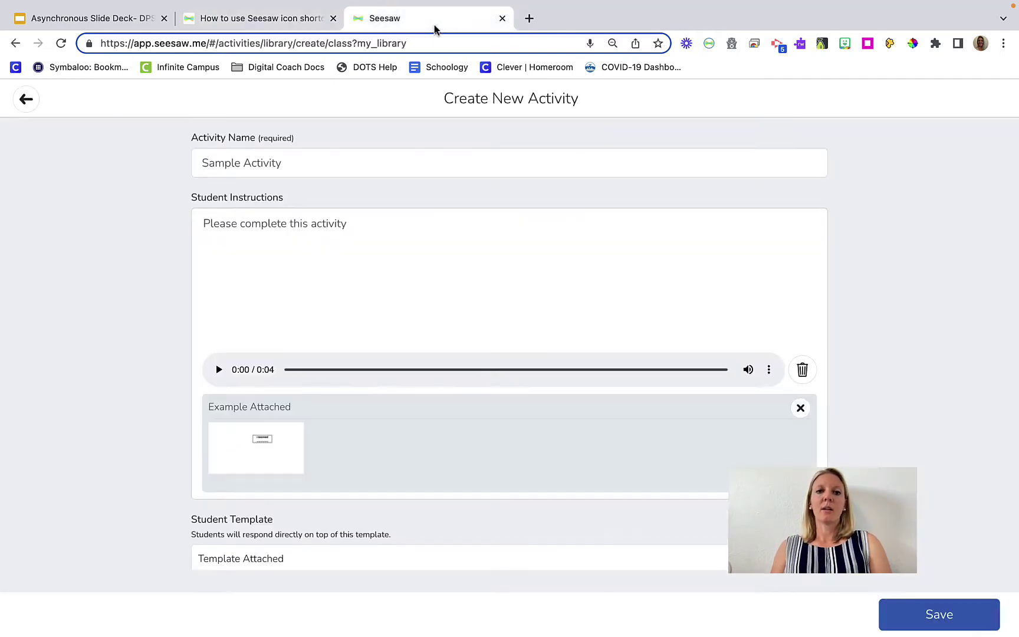
click(350, 221)
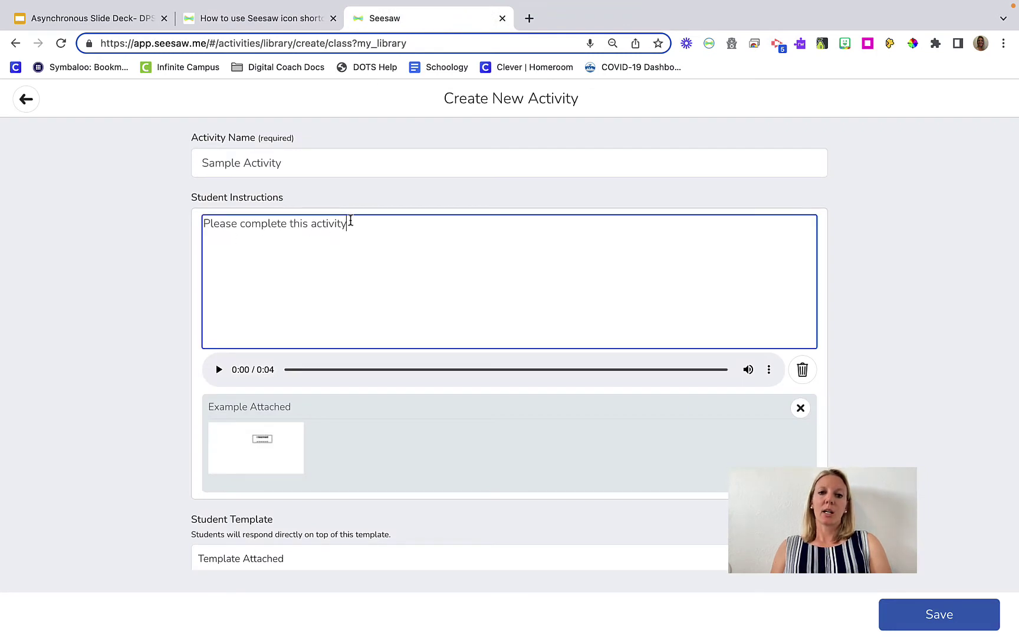
key(Return)
text(CLick)
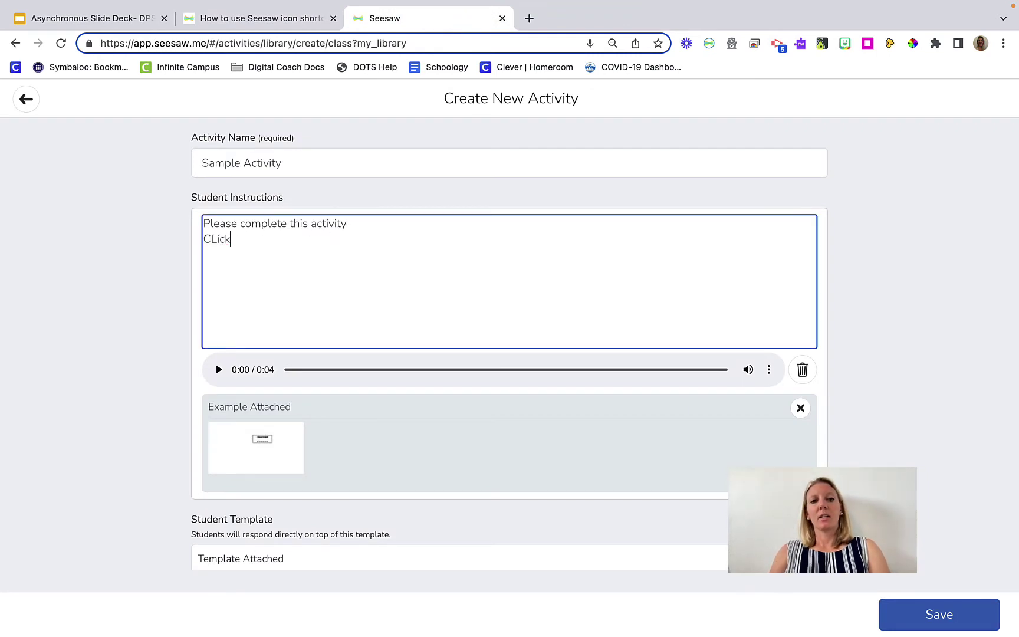
text(ick t)
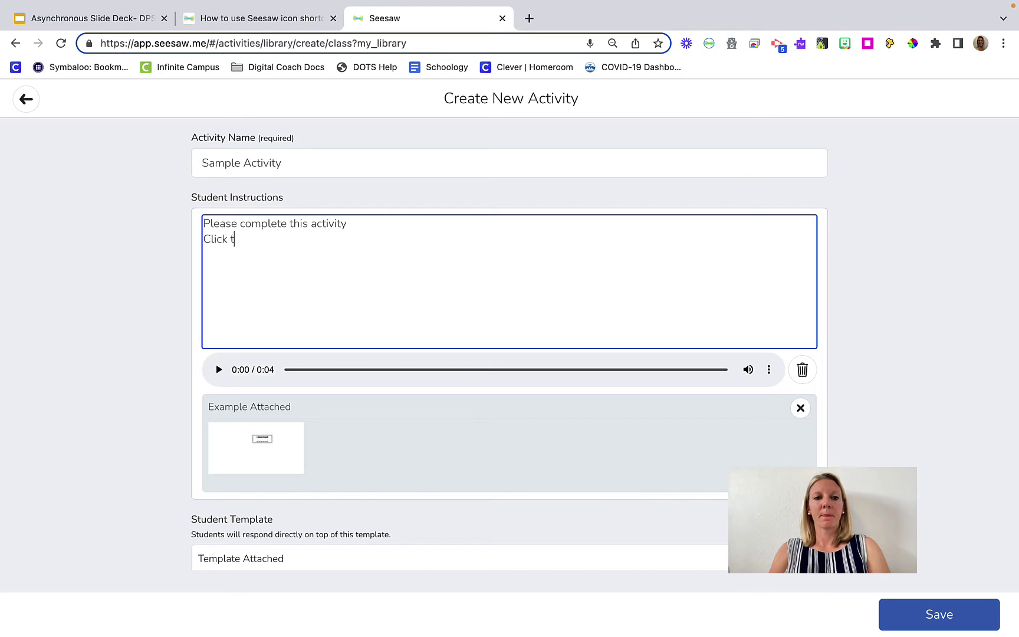
text(he green)
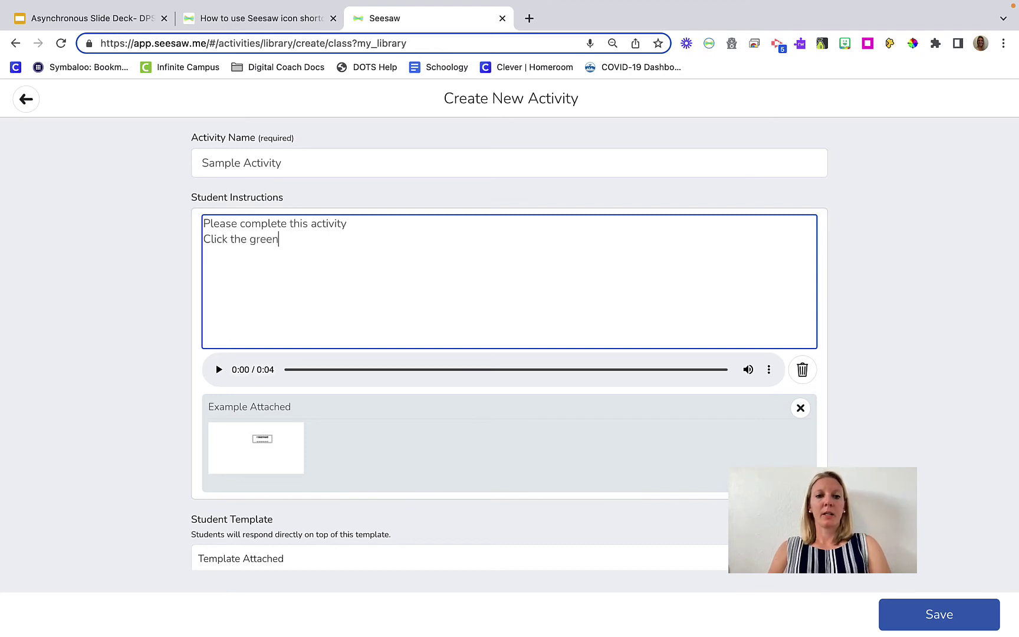
text( :c)
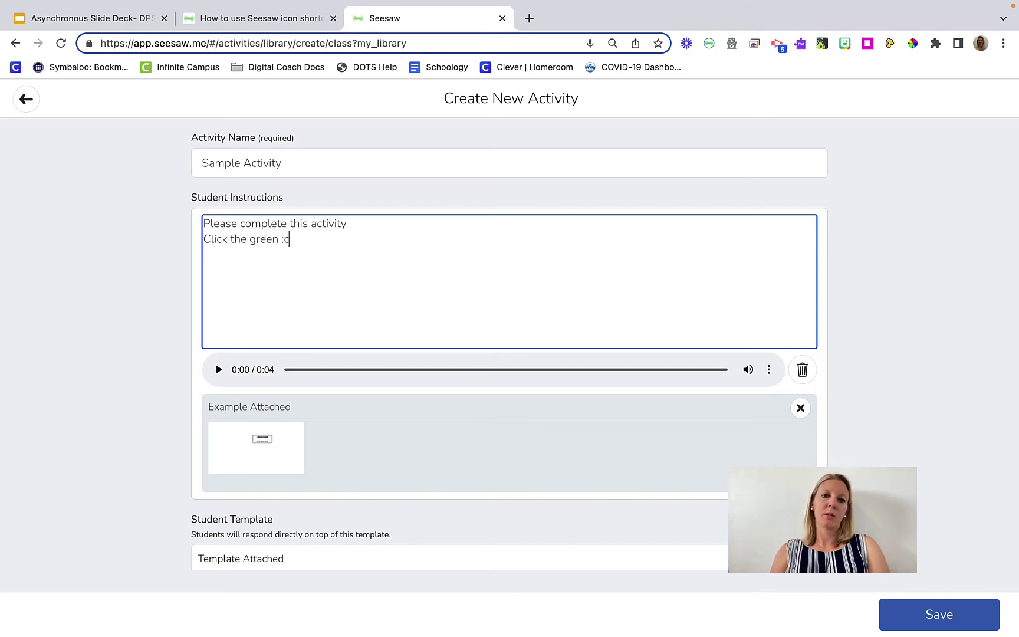
text(heck)
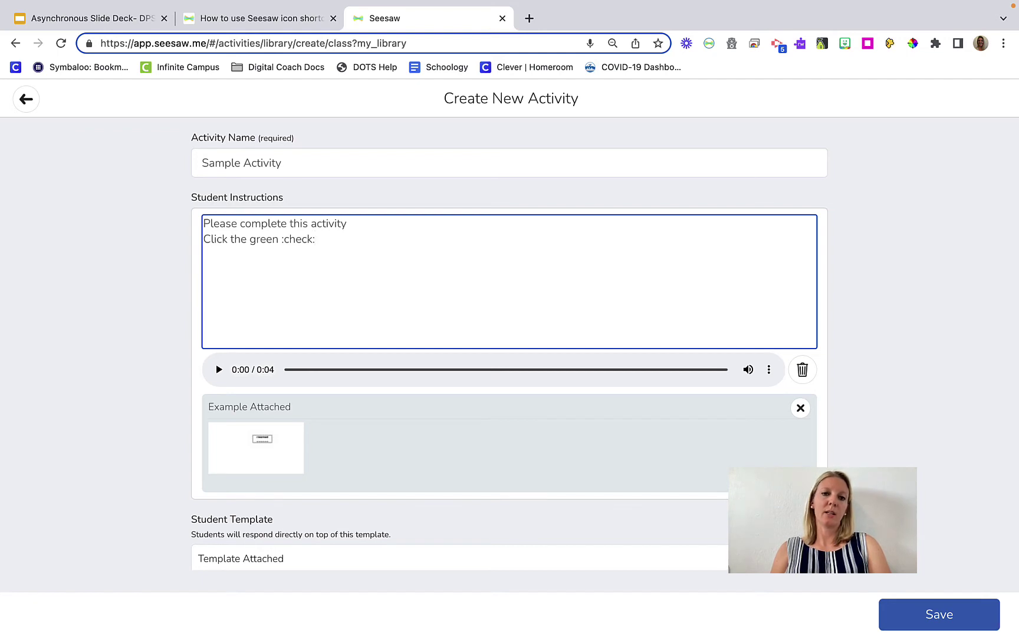
text(: when you are)
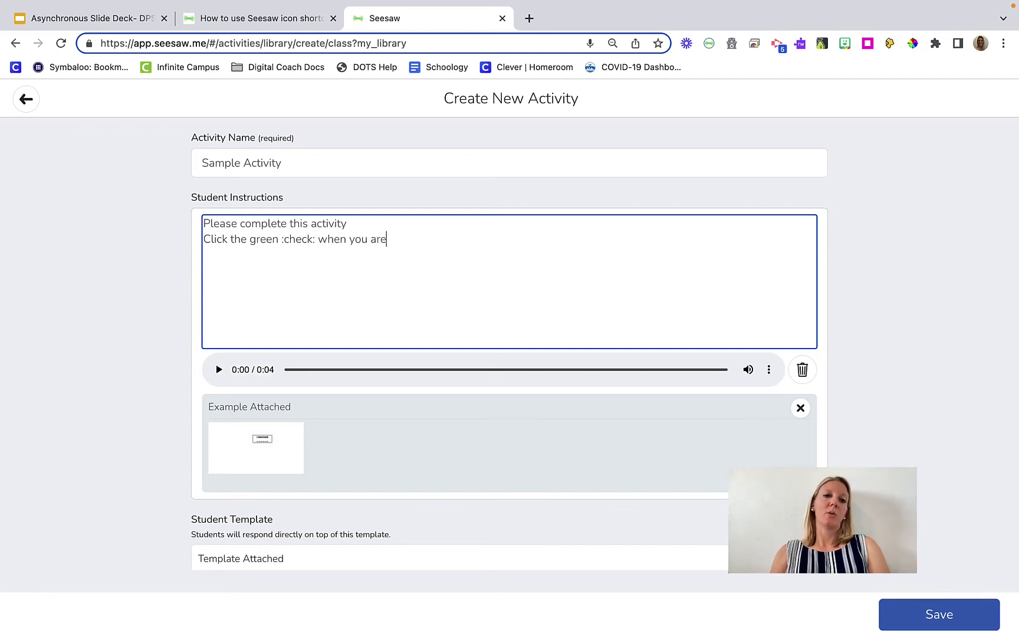
text( done.)
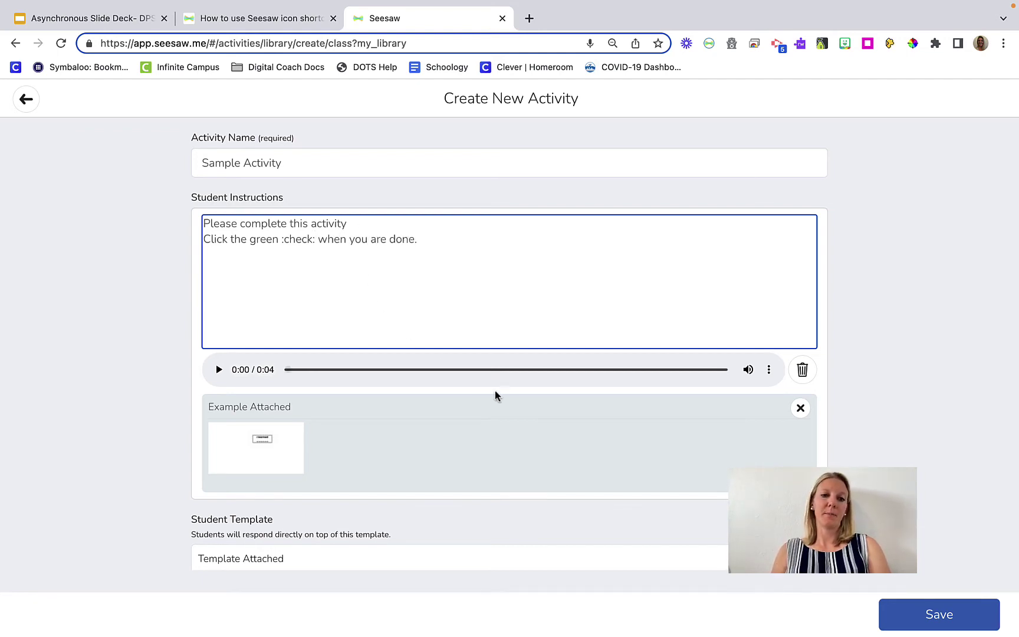
scroll(502, 401, down, 2)
scroll(502, 401, up, 2)
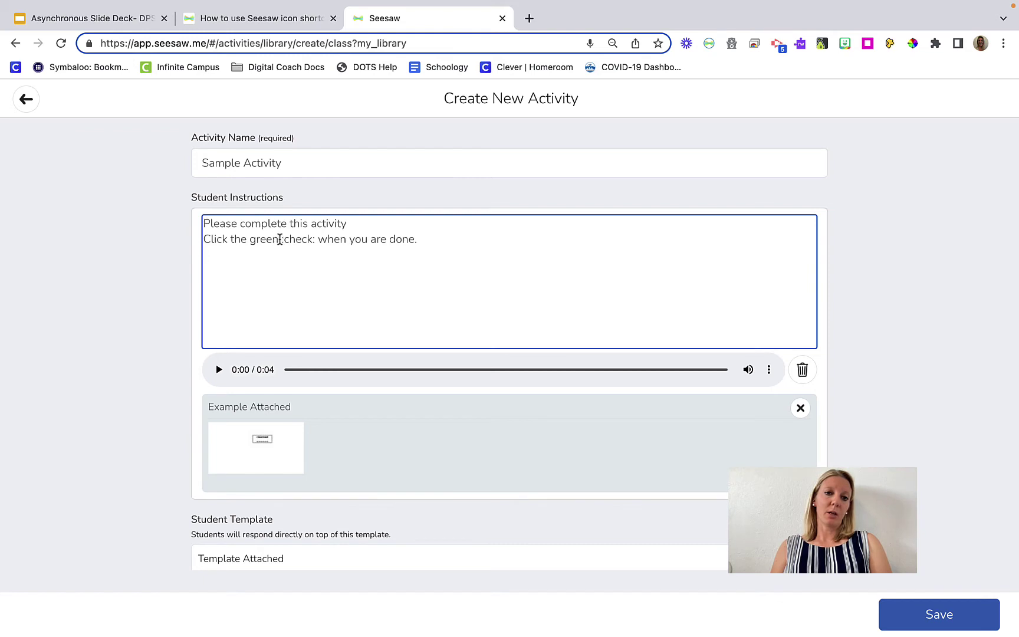
drag(278, 239, 305, 244)
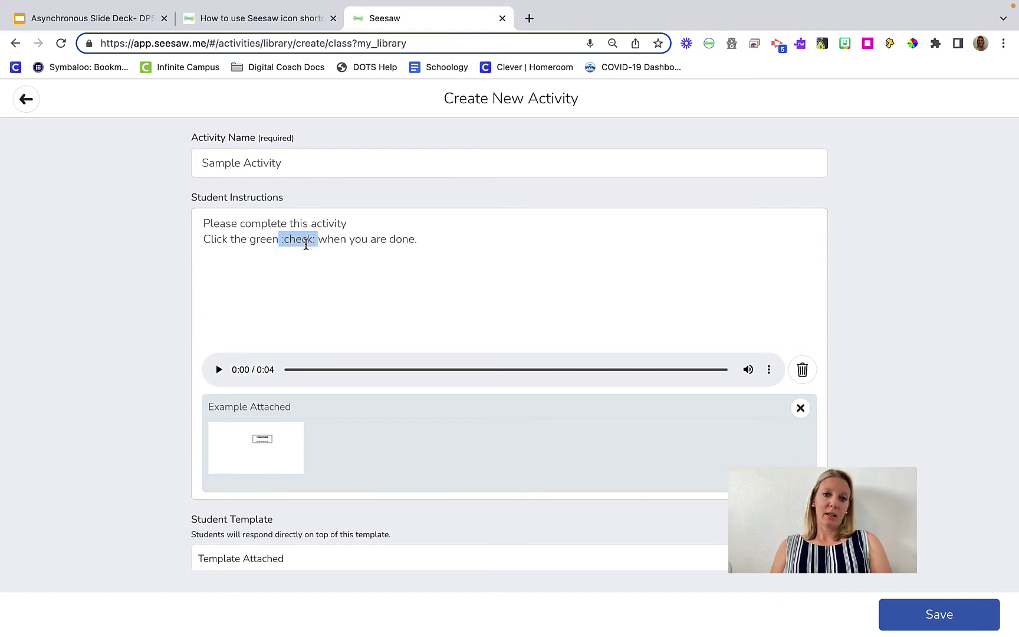
scroll(326, 291, down, 3)
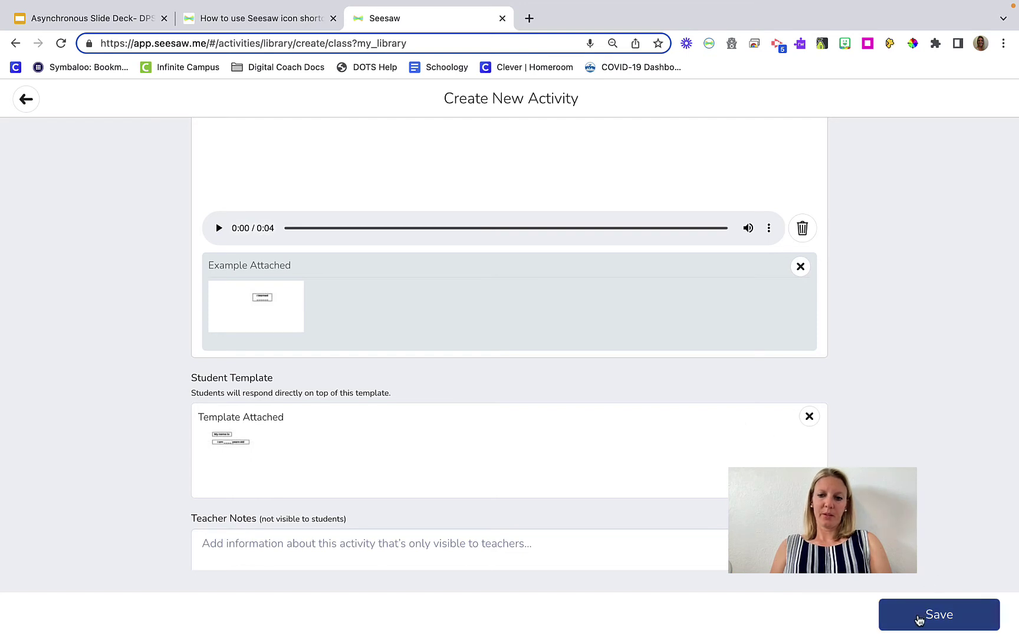
Save Sample Activity to My Library, confirm the green check icon, then return to the slides
click(920, 620)
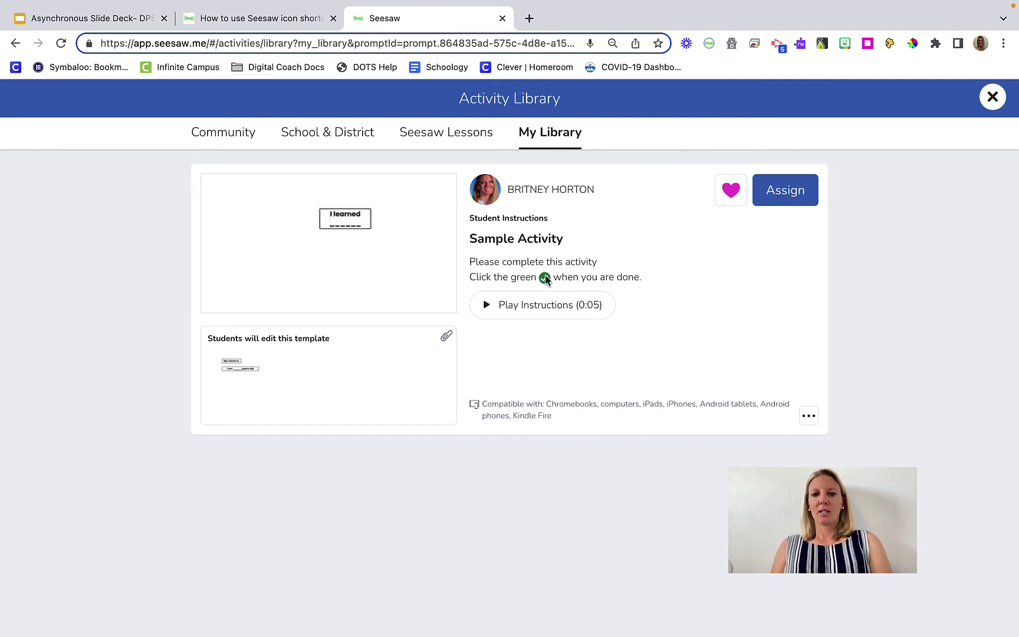
drag(534, 279, 559, 277)
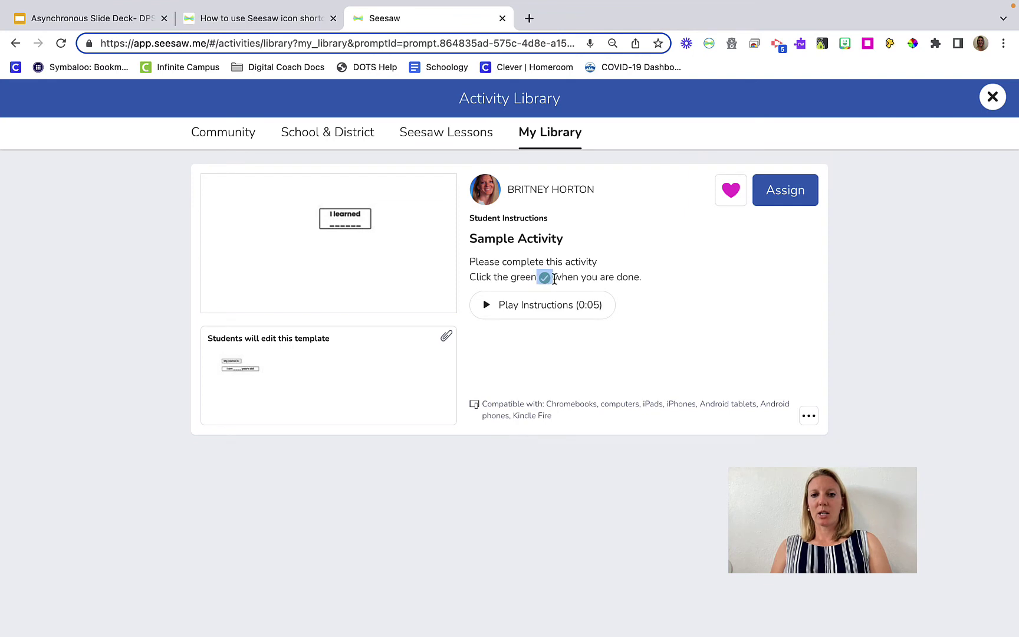
click(582, 276)
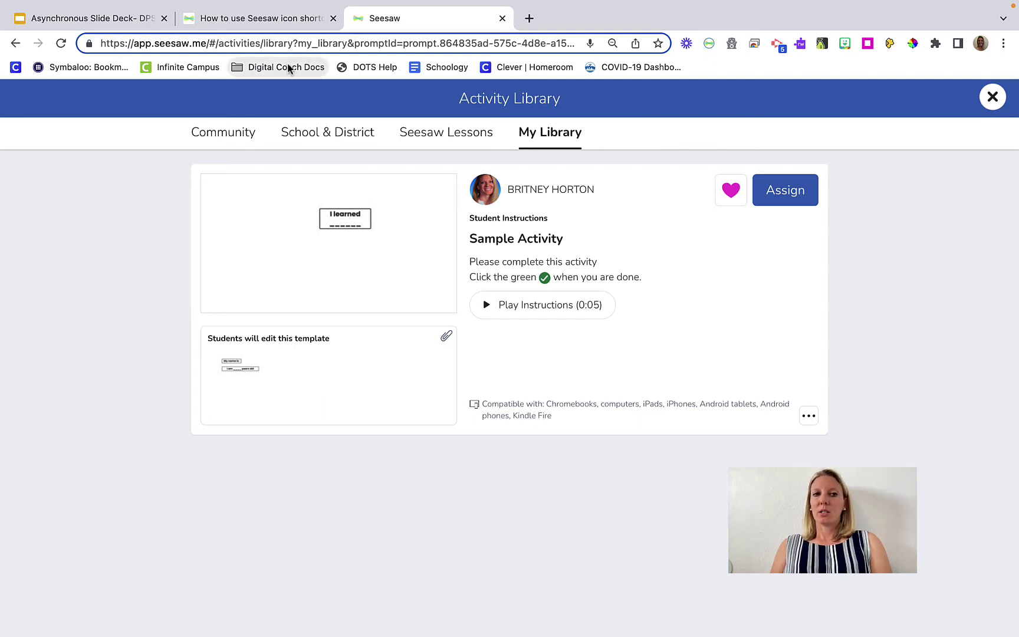
click(121, 23)
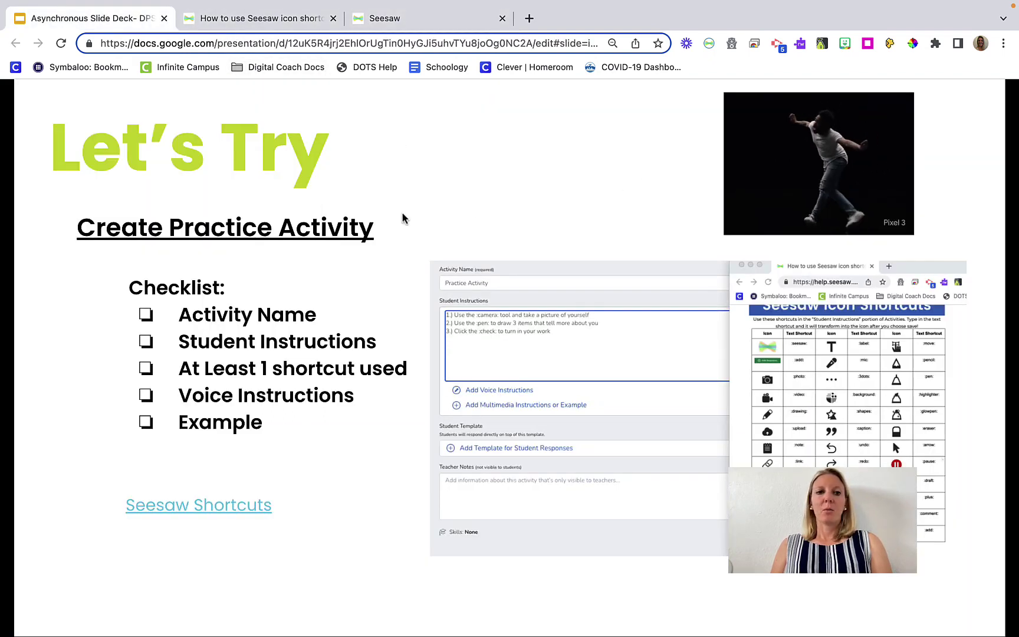
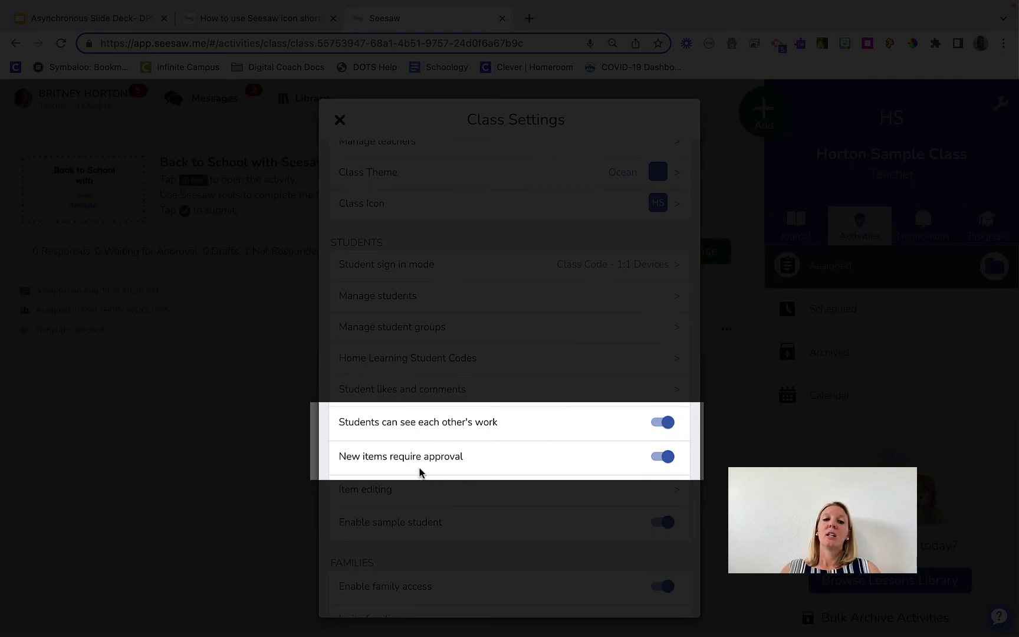
Turn off 'Students can see each other's work' and accept the sign-out warning
click(667, 425)
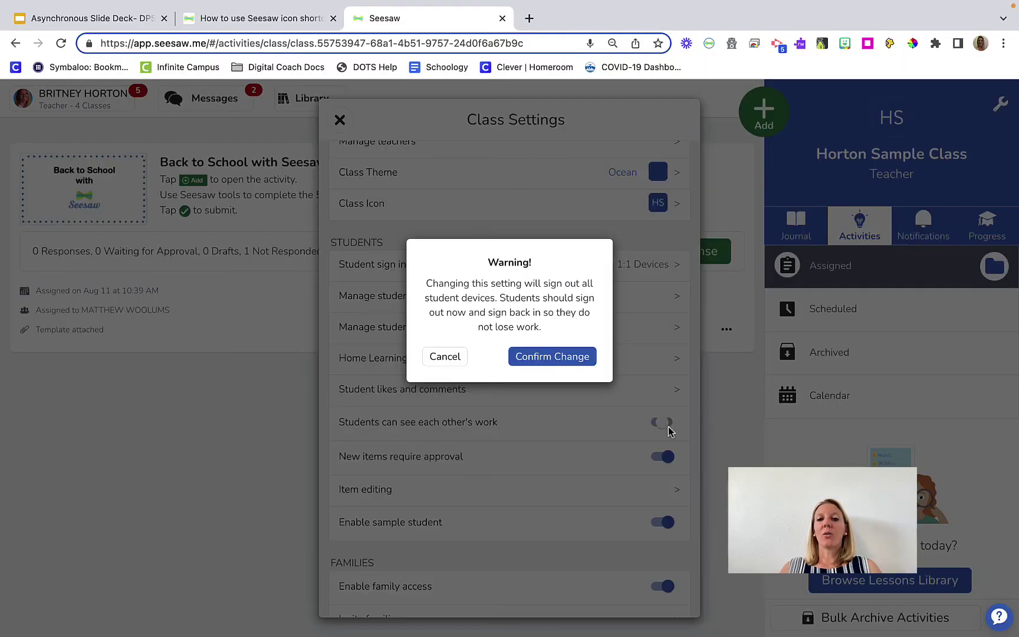
click(578, 360)
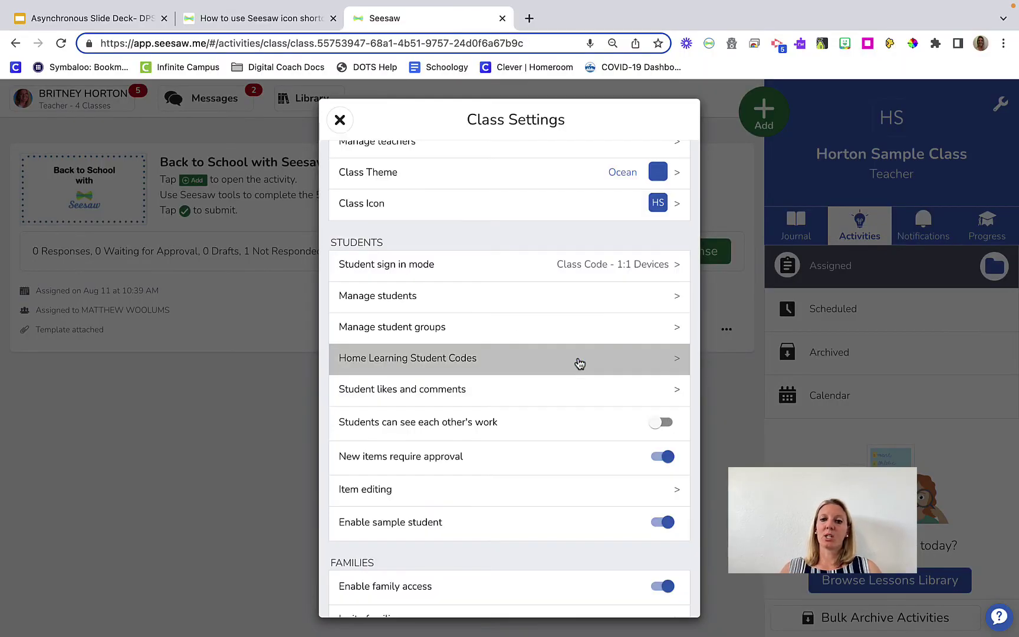
scroll(570, 424, down, 5)
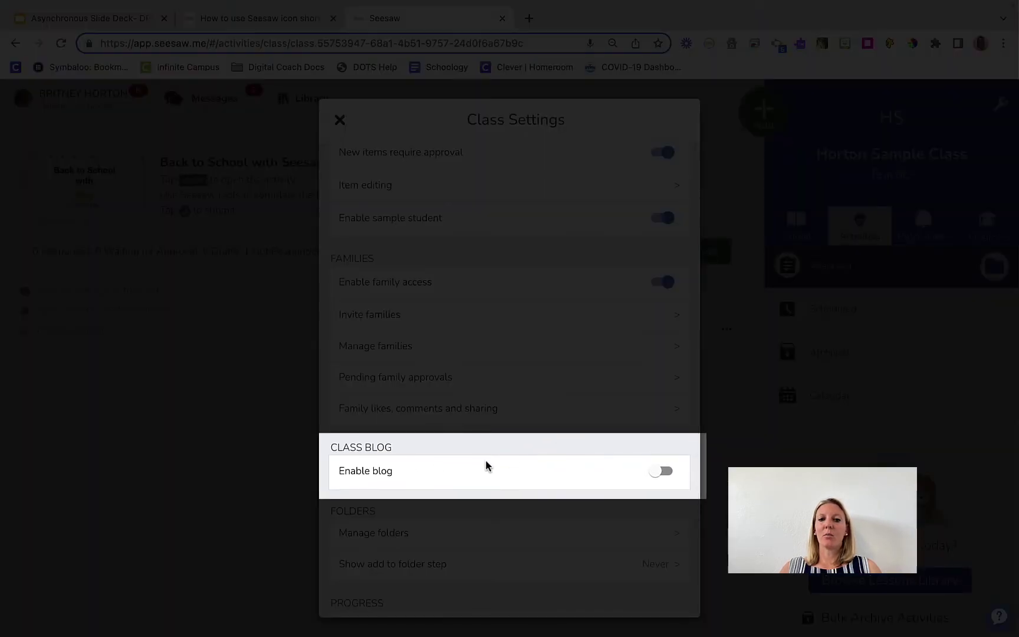
Enable the public class blog with the web address 'Hortonsamplelclass'
click(656, 472)
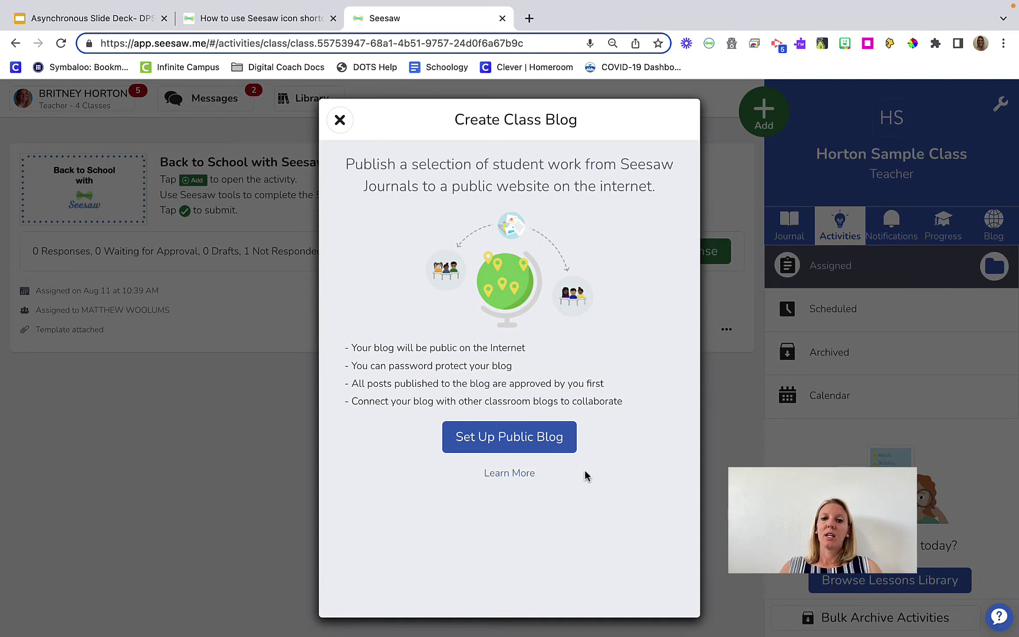
click(537, 459)
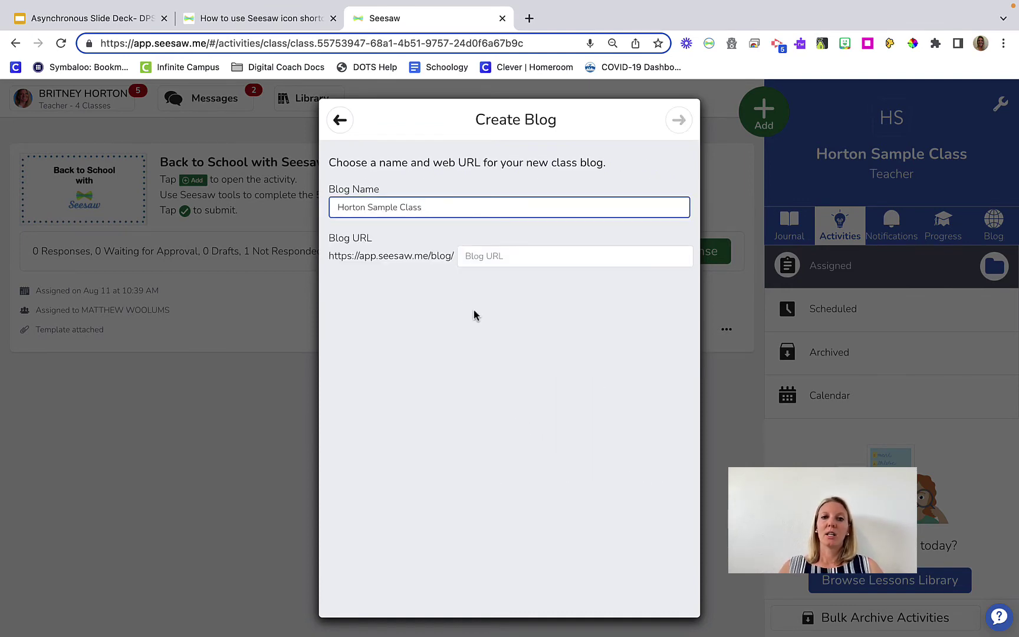
click(514, 261)
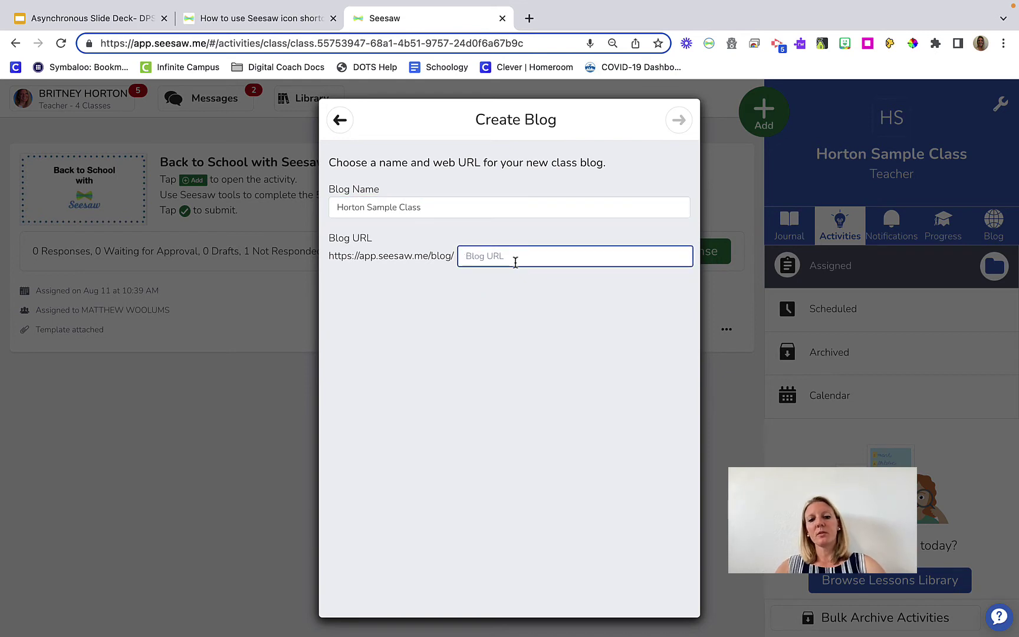
text(Hortonsam)
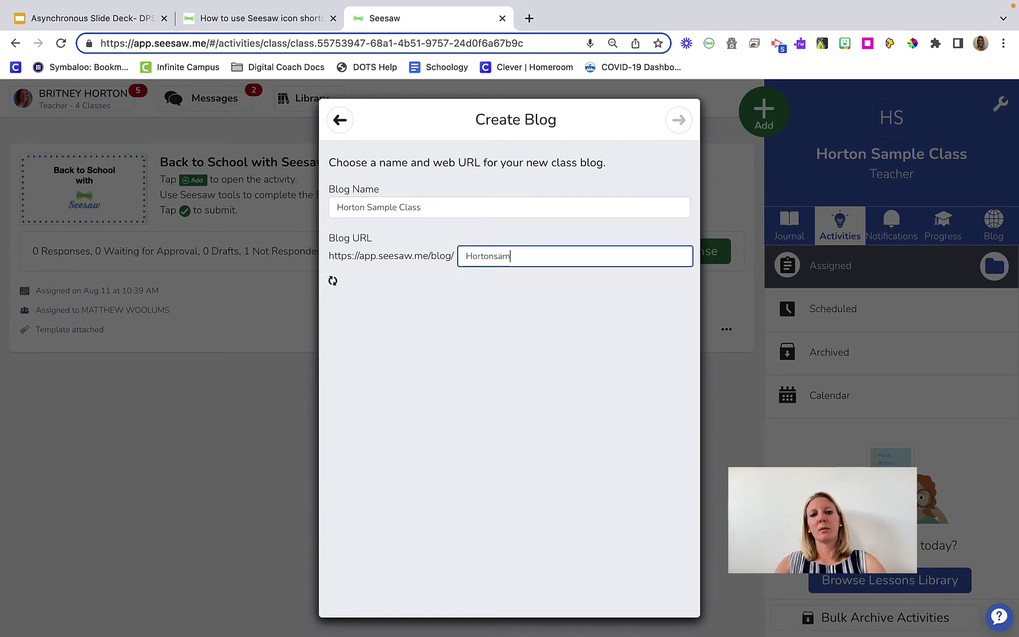
text(plele)
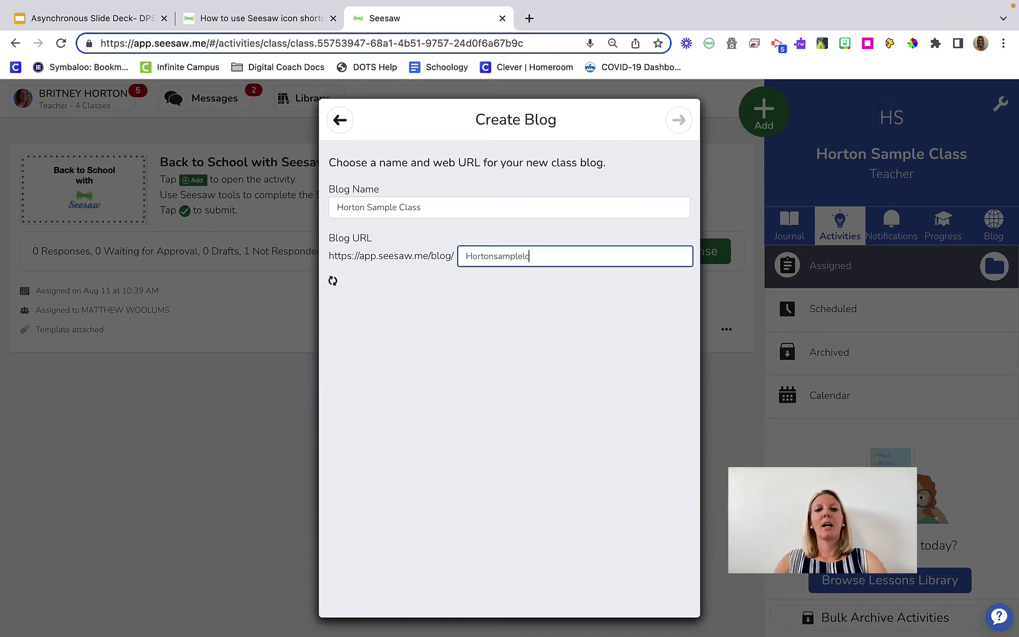
text(class)
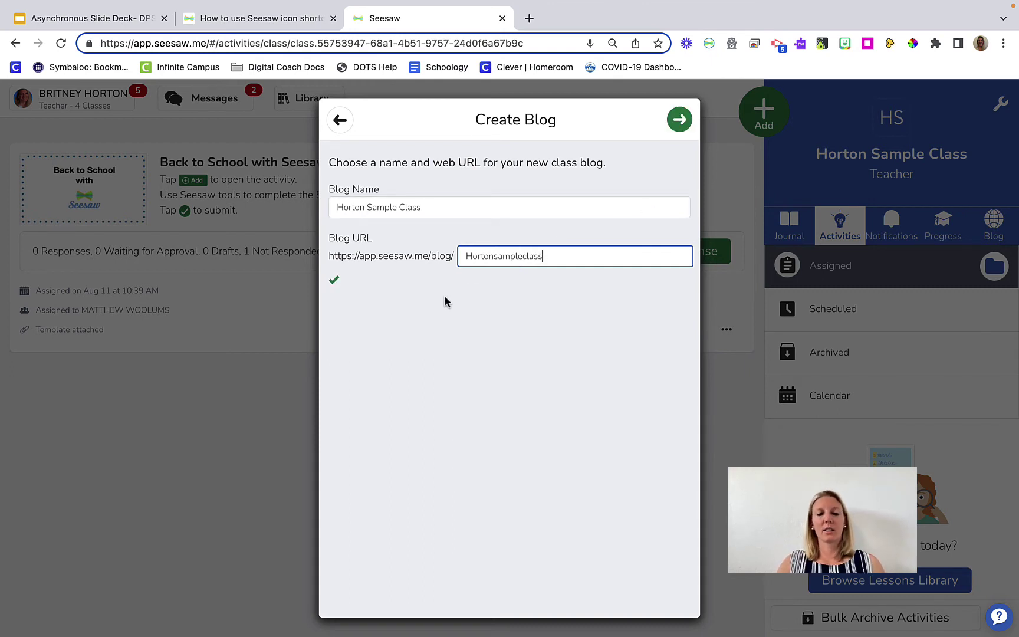
click(678, 131)
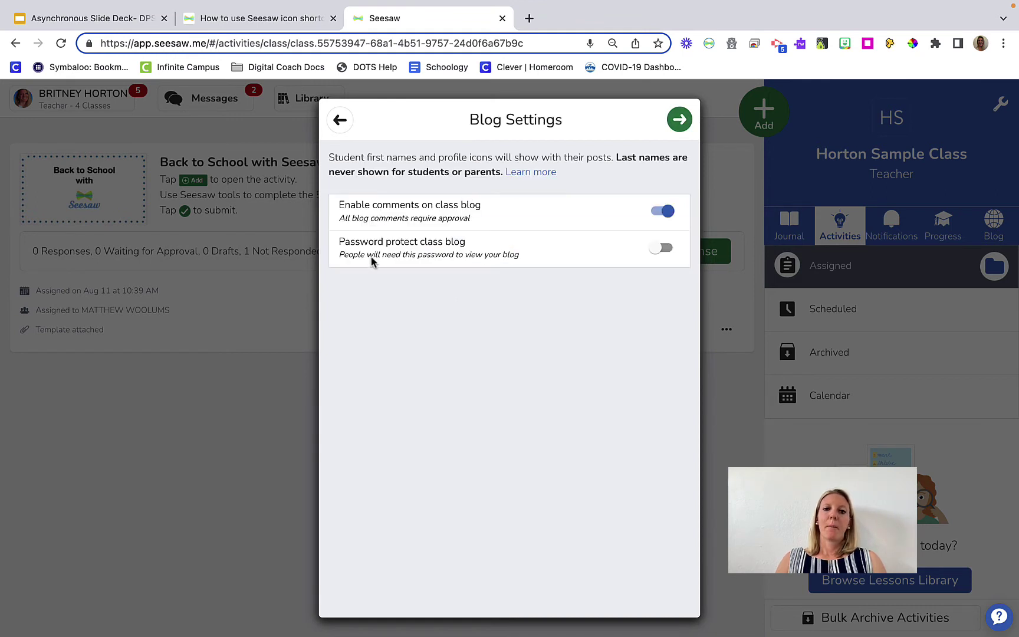
Password-protect the class blog with a password and finish creating it
click(659, 256)
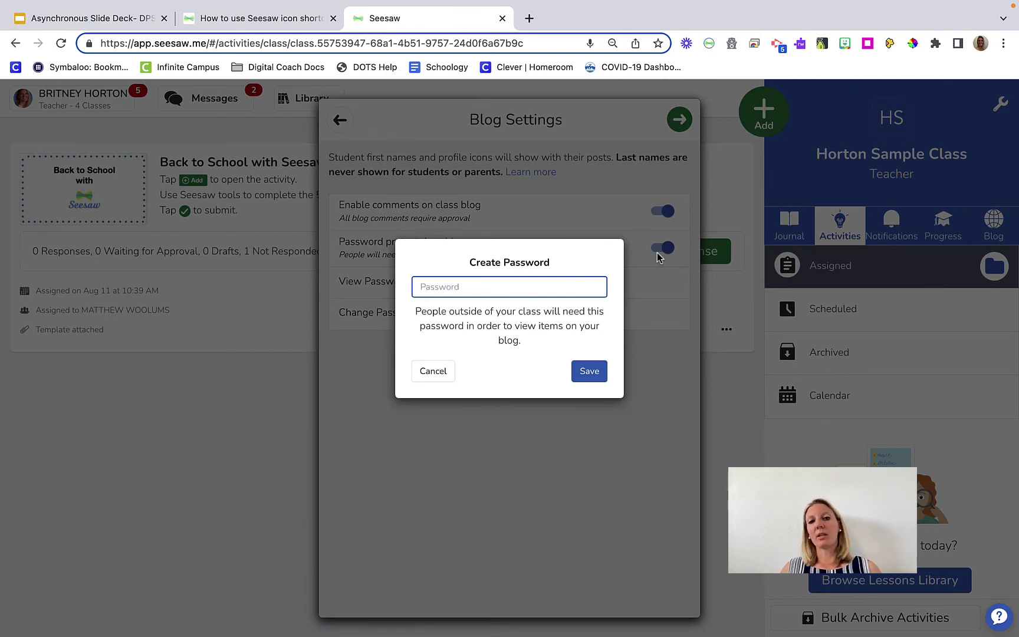
text(12345)
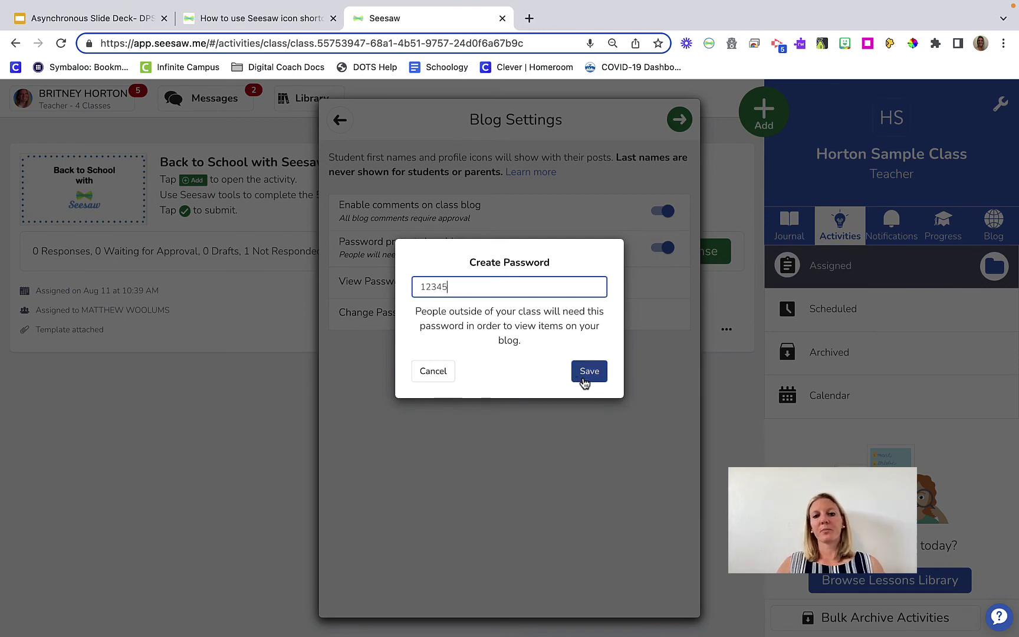
click(585, 381)
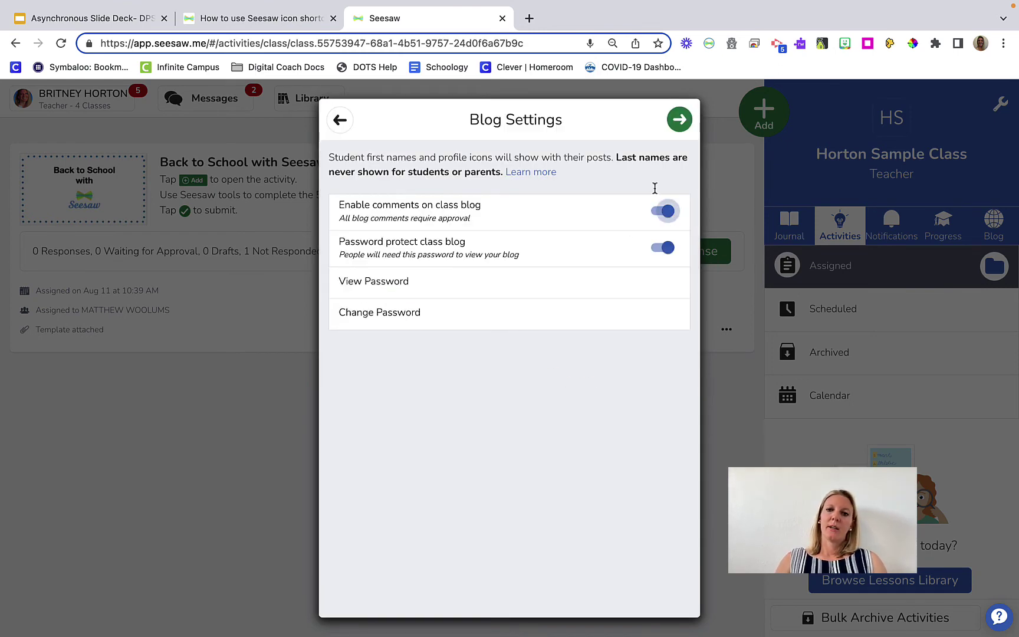
click(683, 121)
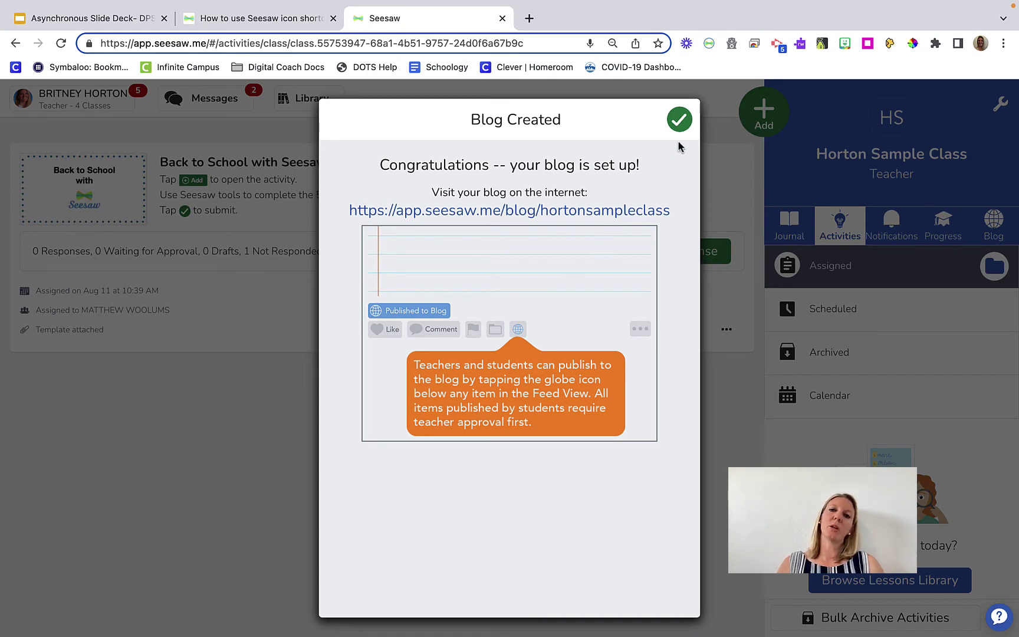
Dismiss the Blog Created confirmation and return to the full-screen slide presentation
click(680, 121)
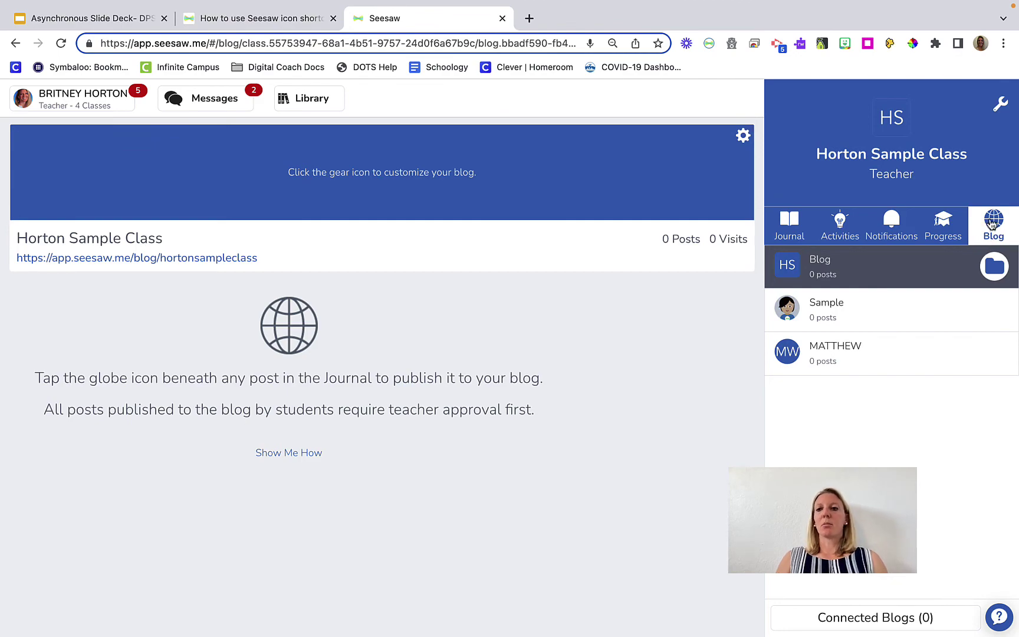
key(super+Tab)
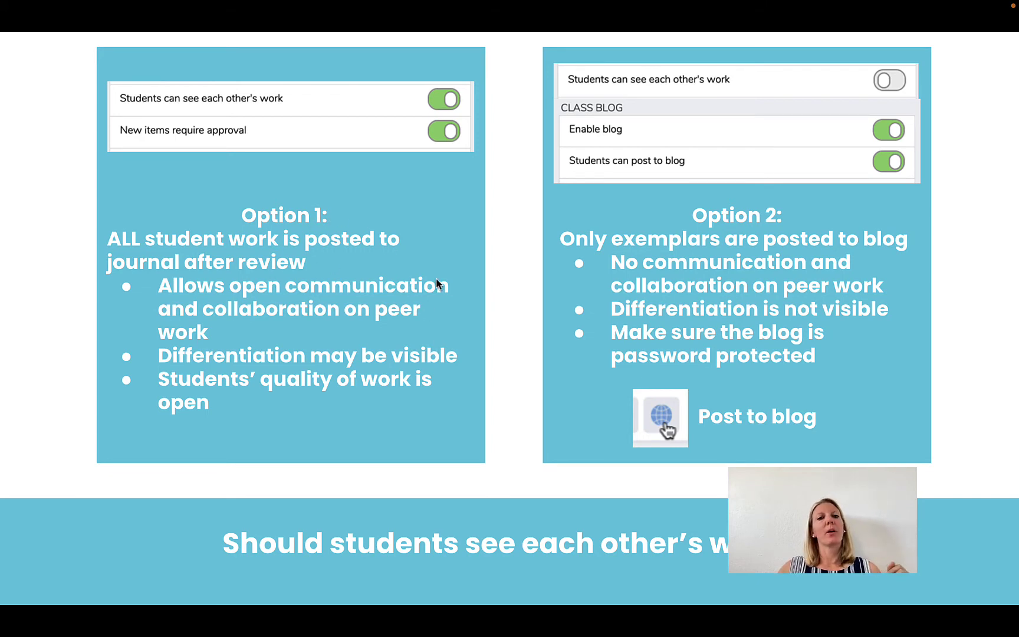
Advance the slides past the 'PART 3: The Activity Library' section slide
click(454, 287)
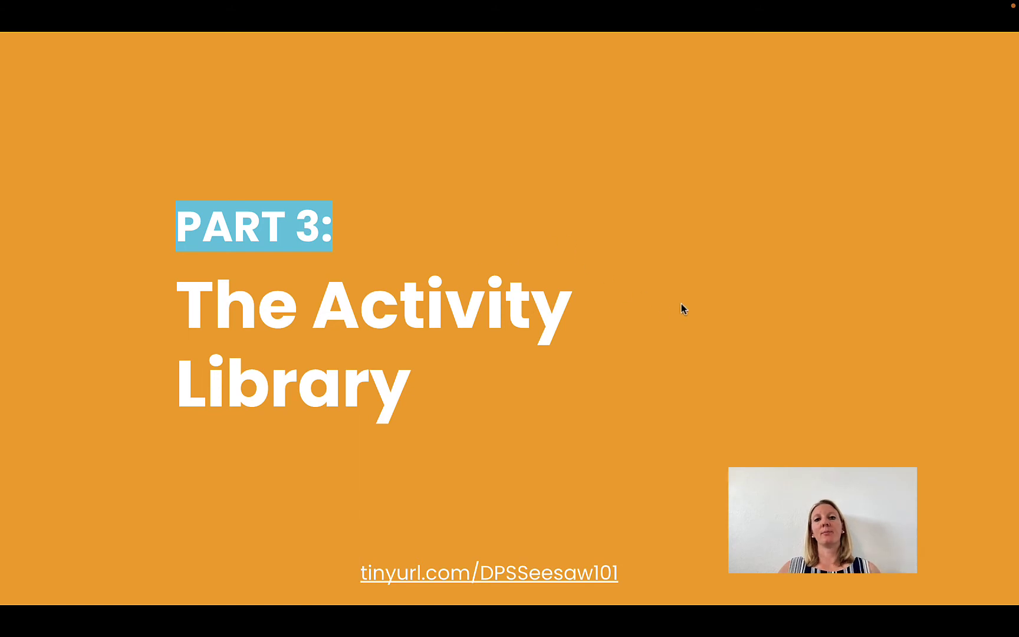
click(714, 311)
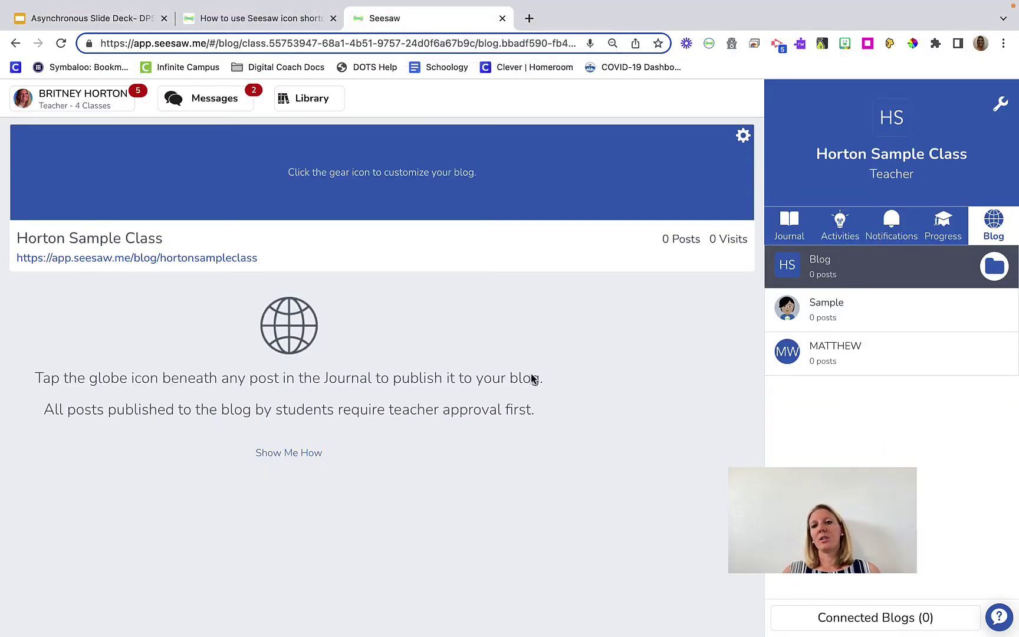
Open the Community Activity Library filtered to All Grades
click(787, 231)
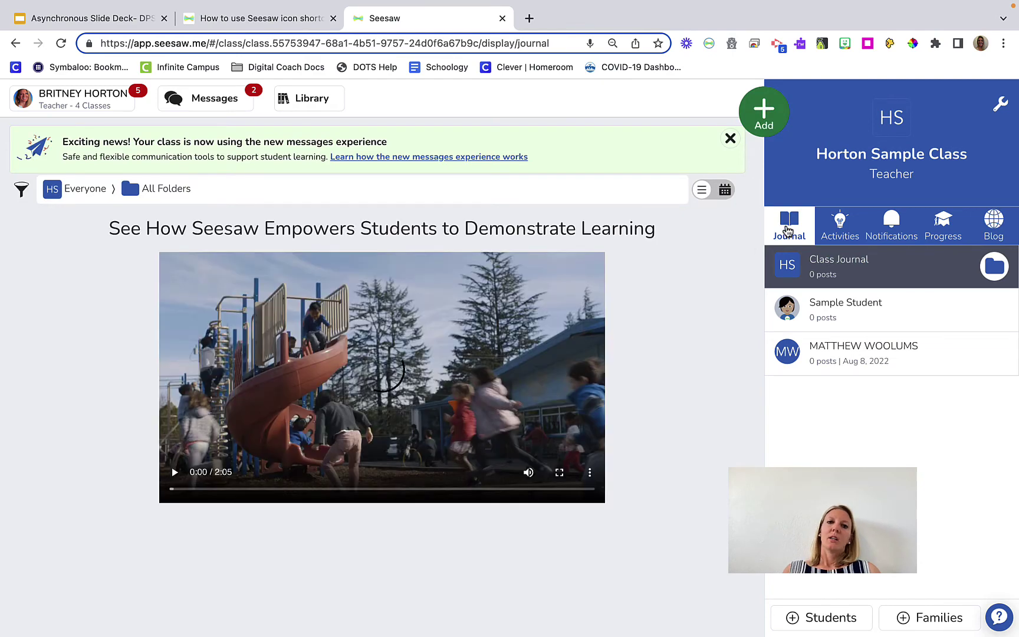
click(298, 99)
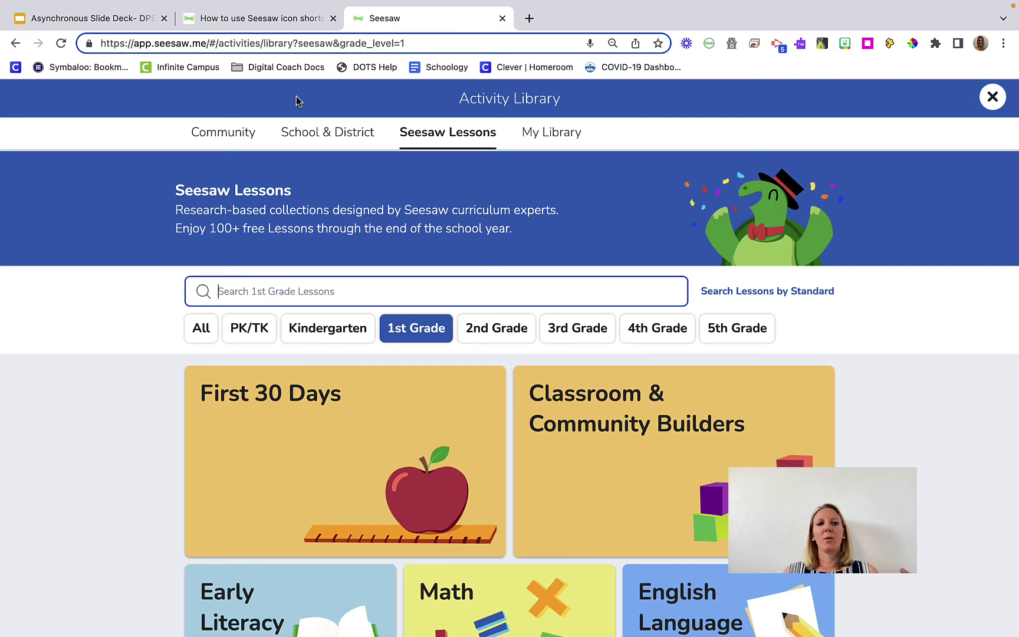
click(240, 144)
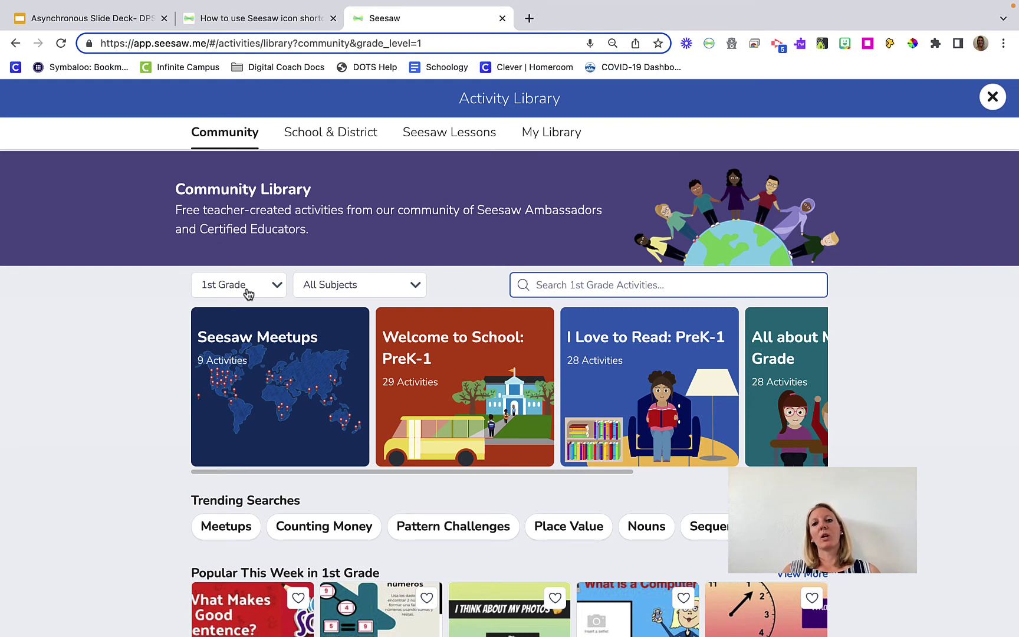
click(274, 289)
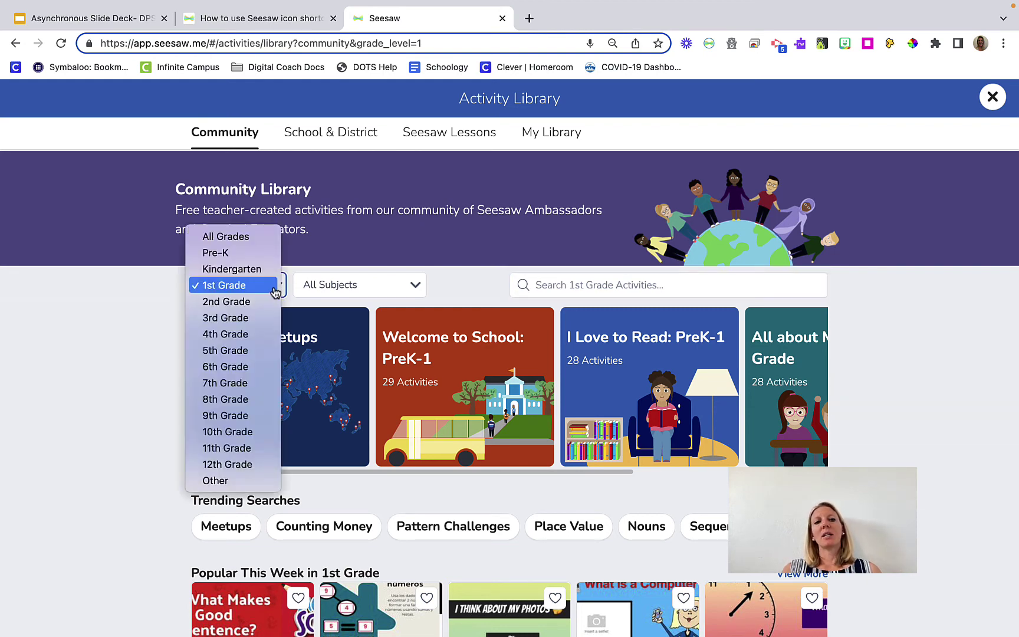
click(269, 235)
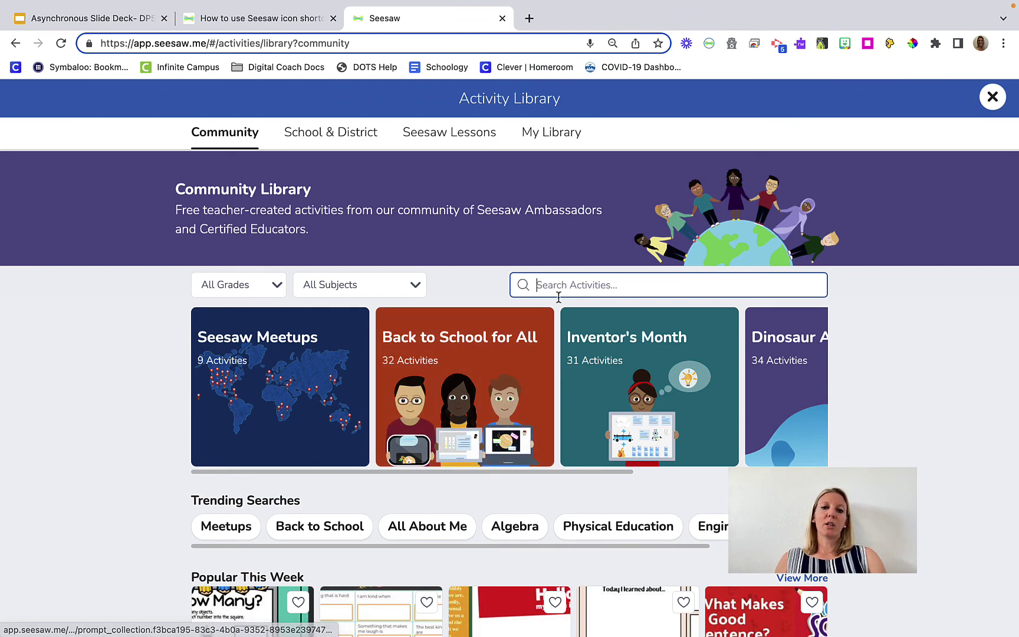
Search the community library for 'welcome'
text(b)
key(BackSpace)
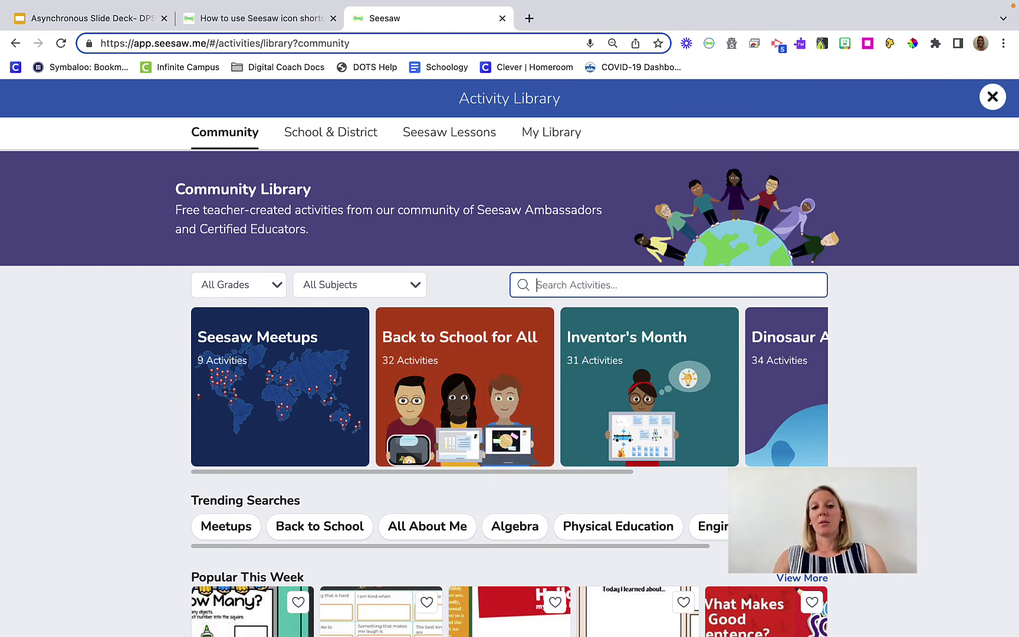
text(welcome)
key(Return)
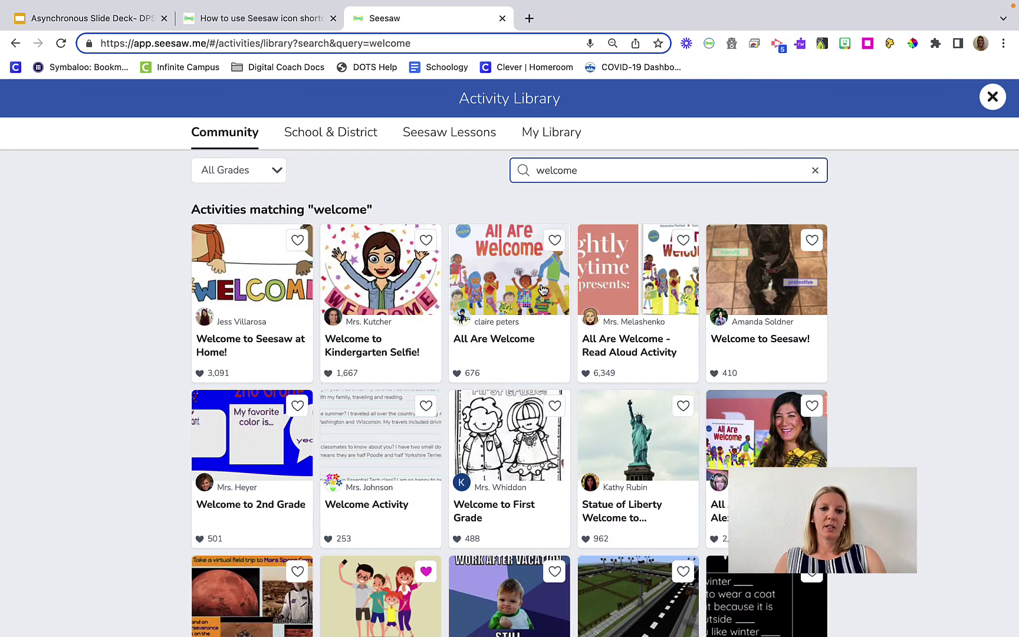
Open Welcome to Kindergarten Selfie!, preview its example image, and like it to save it
click(391, 342)
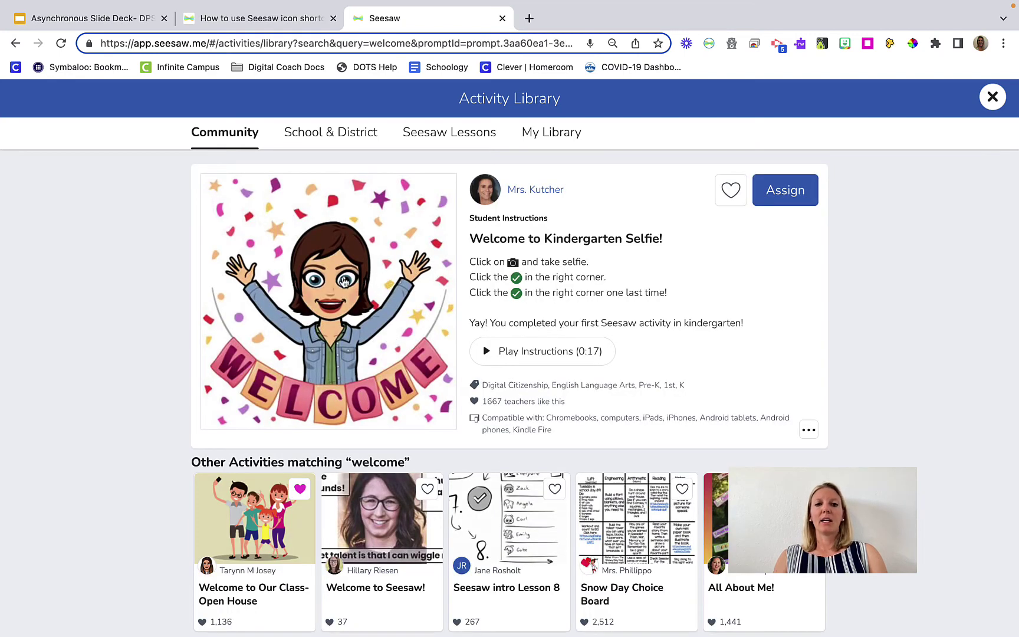
click(355, 305)
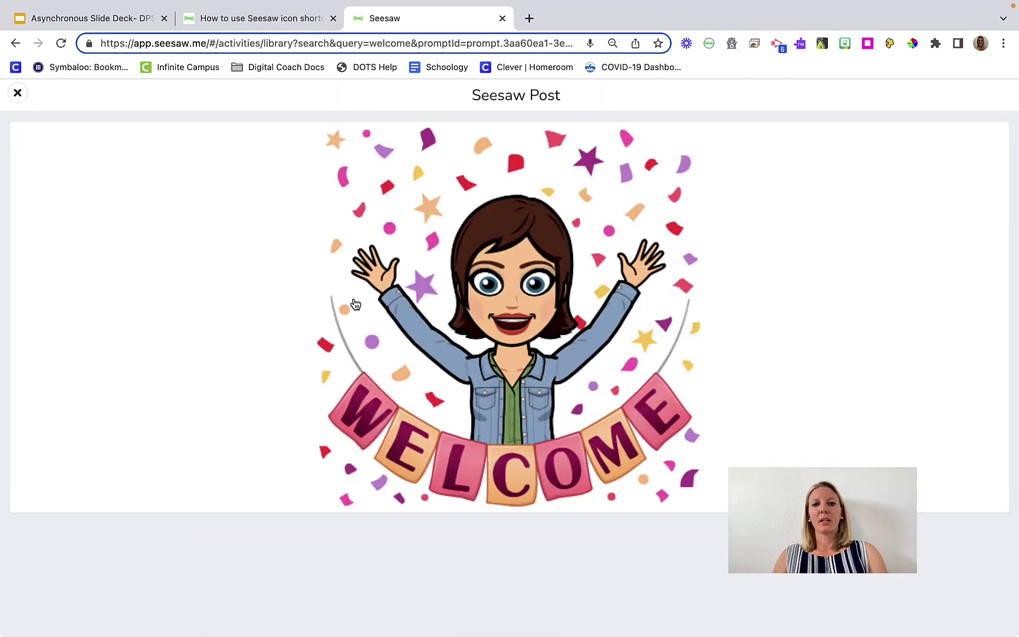
click(18, 94)
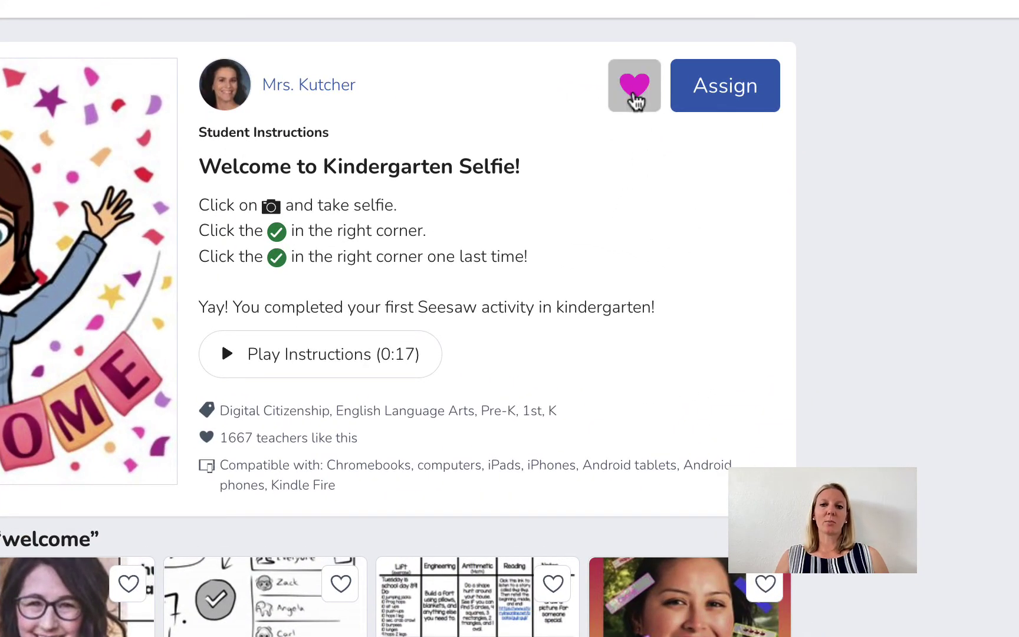
click(634, 95)
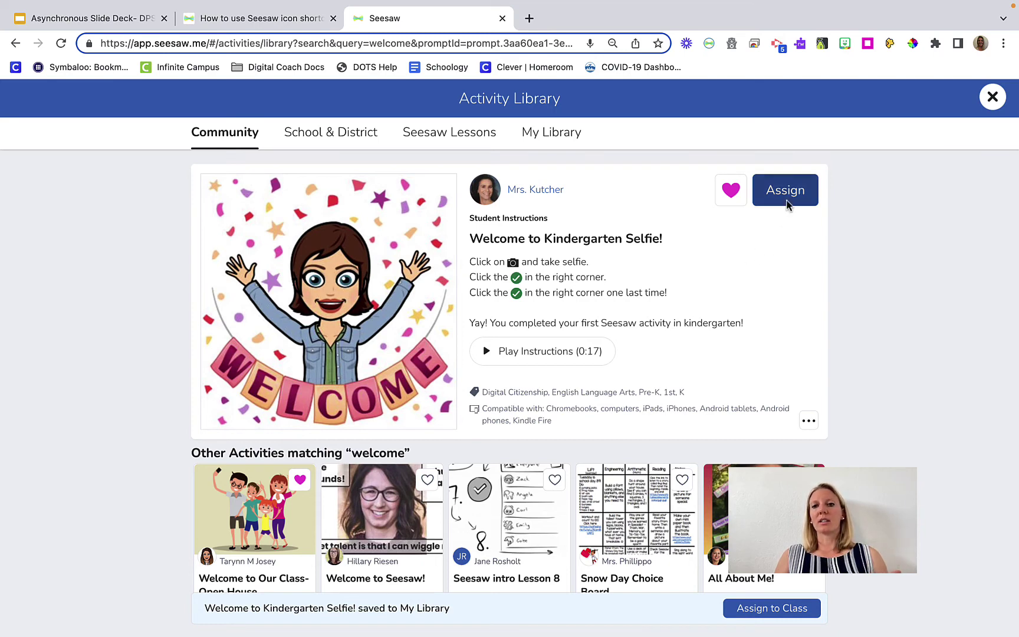
Choose Horton Sample Class in the Assign dialog, then close it without assigning
click(789, 203)
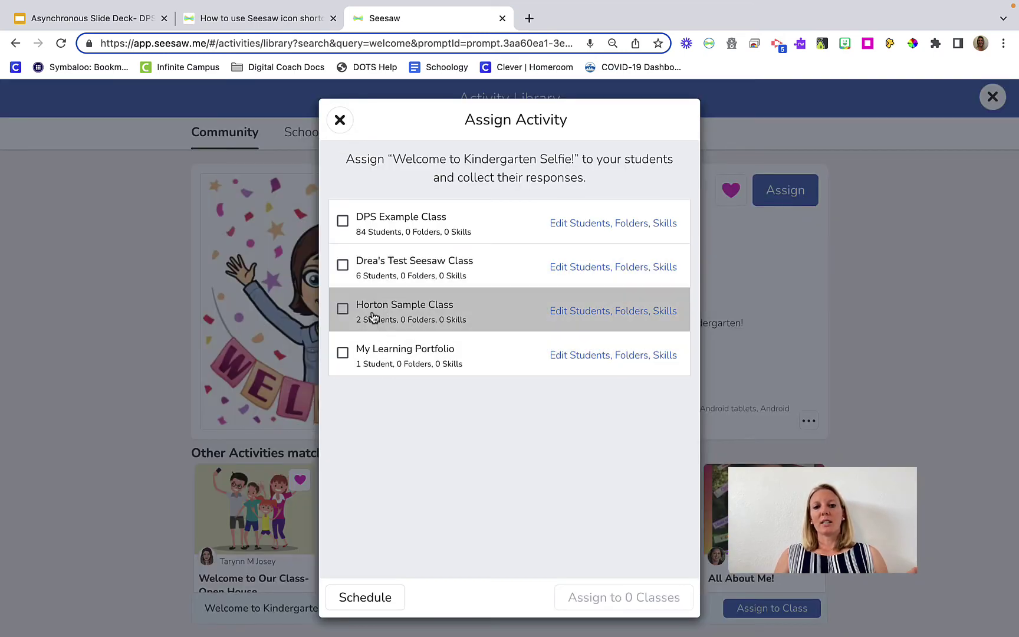
click(342, 310)
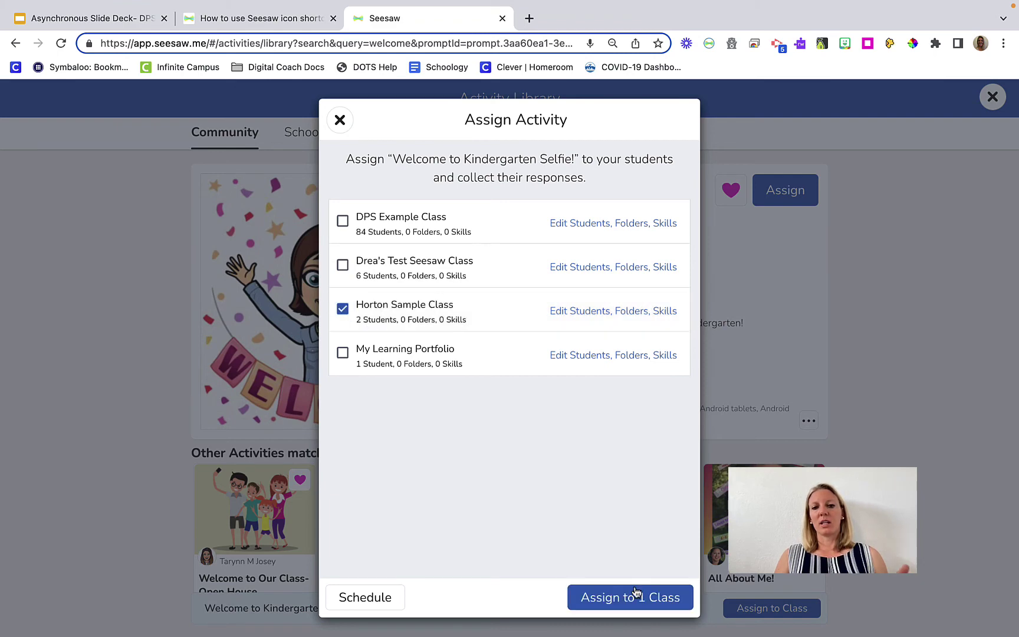
click(340, 120)
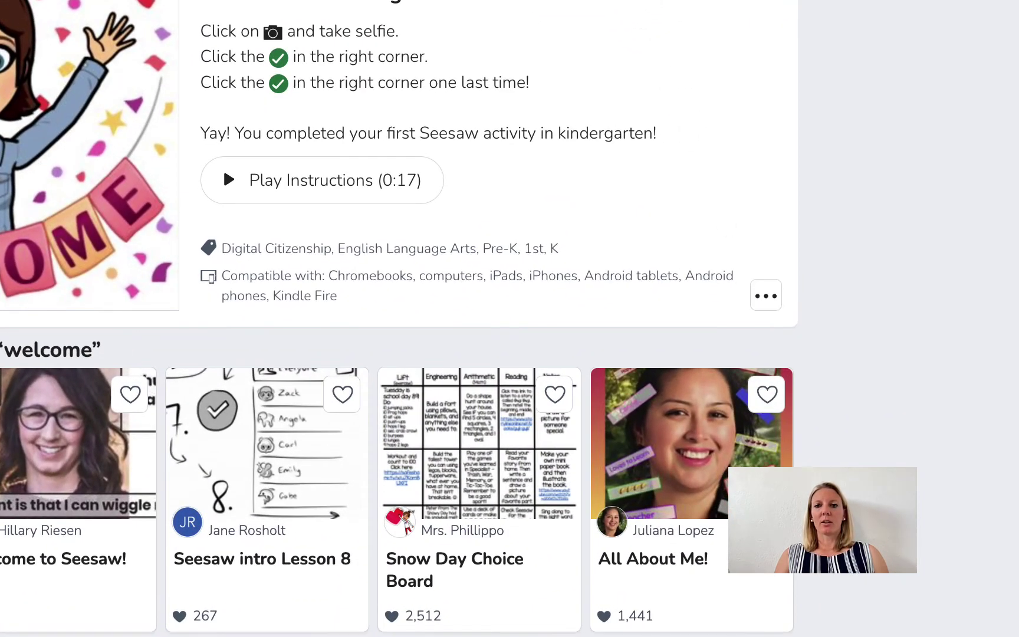
Copy and Edit the activity, append the teacher's name to its title, save, and view My Library
click(766, 296)
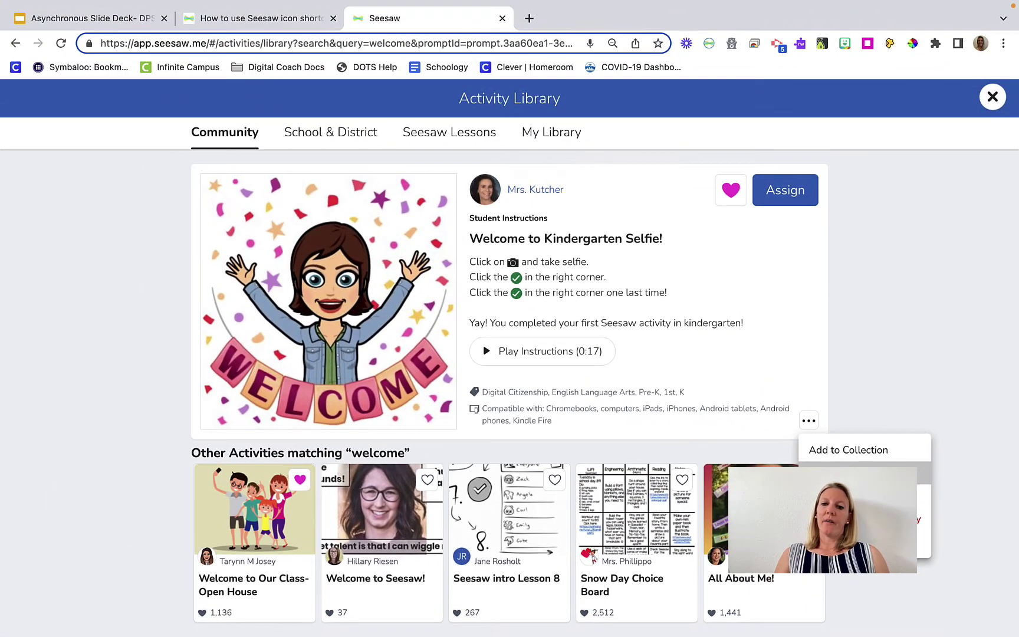
click(812, 382)
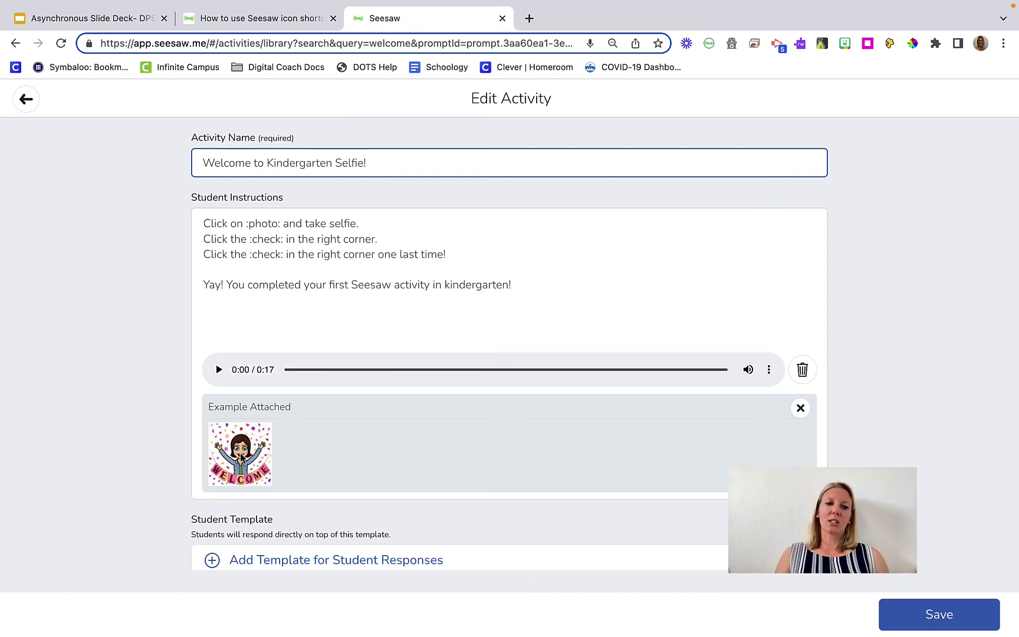
scroll(242, 457, down, 1)
scroll(241, 457, down, 1)
scroll(240, 457, up, 2)
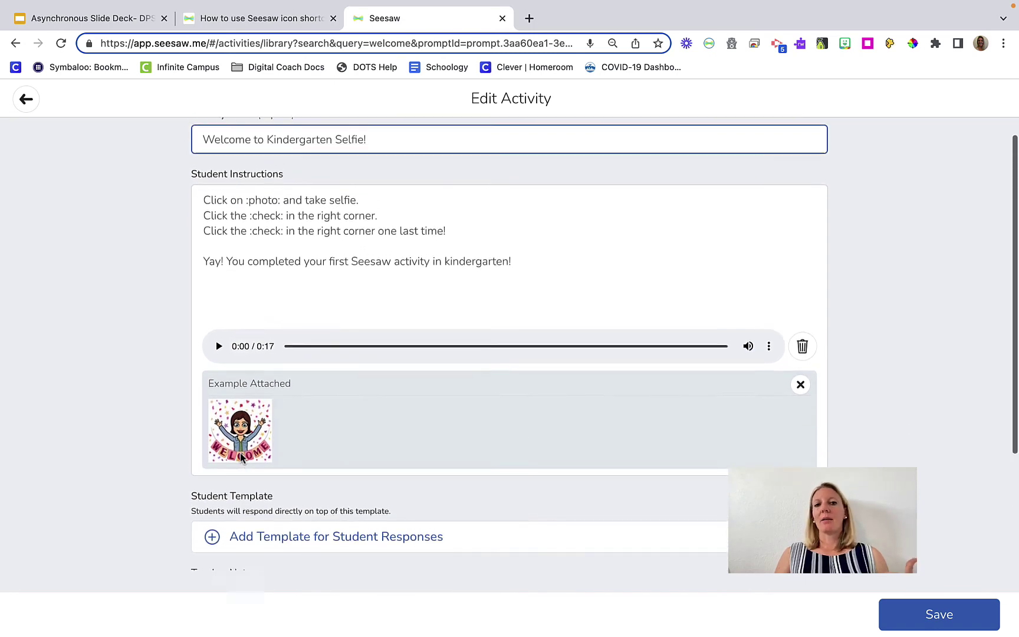
text(- Ms. Horton)
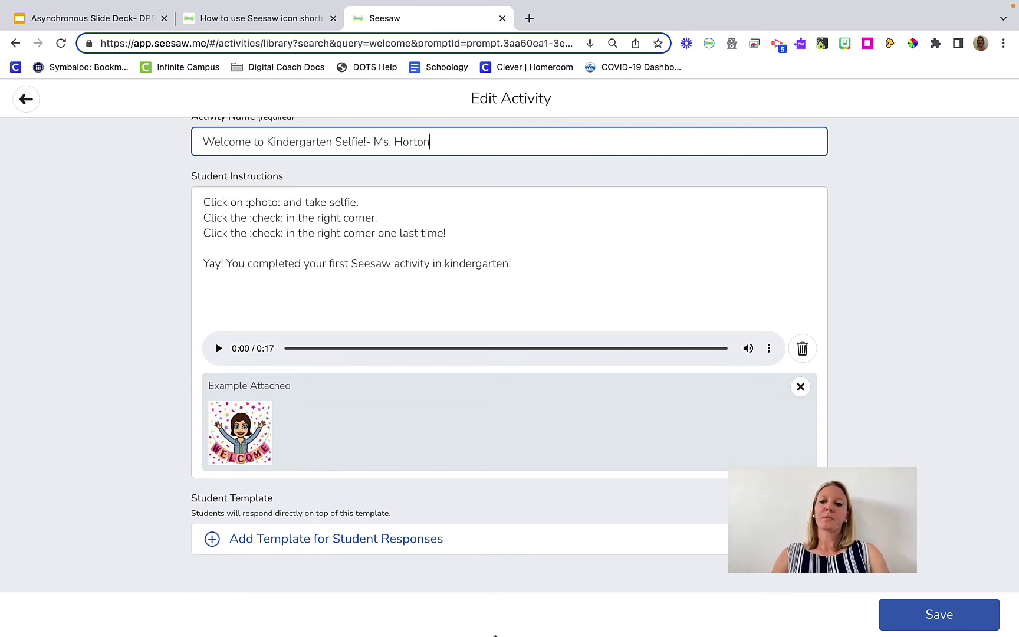
click(939, 613)
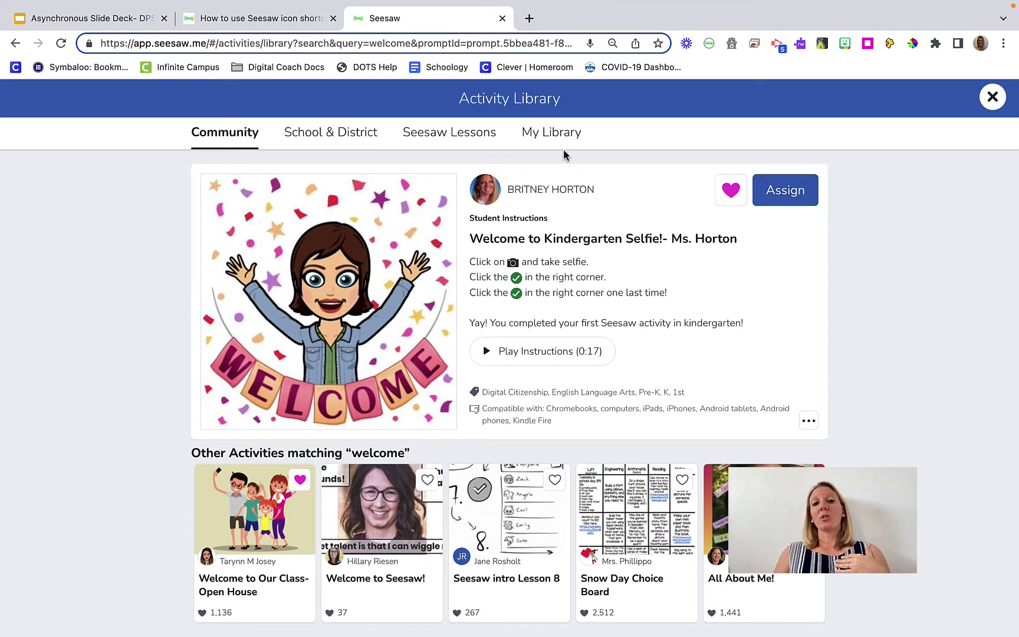
click(549, 135)
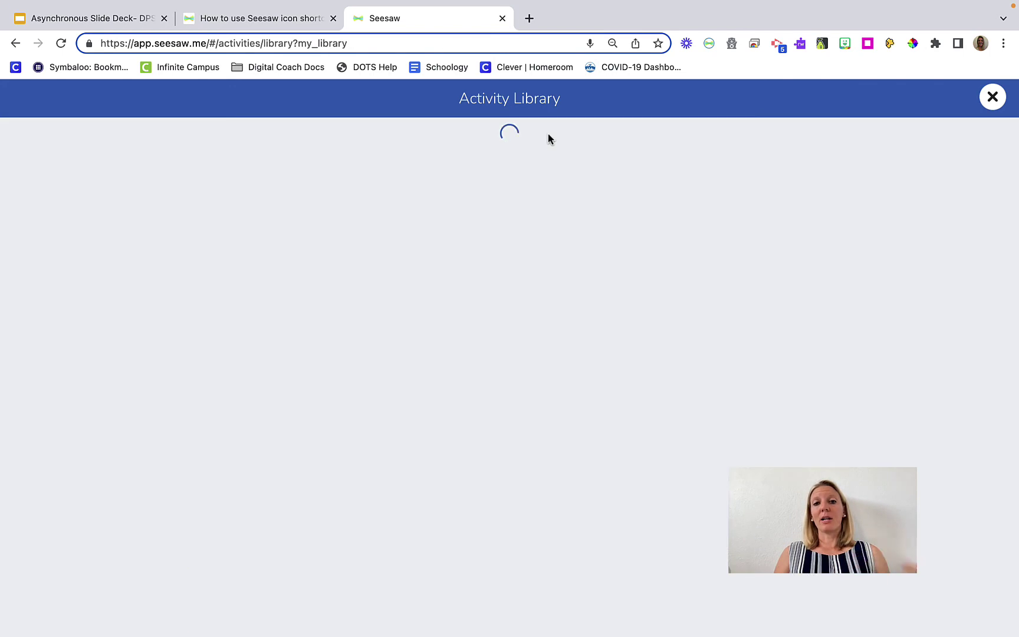